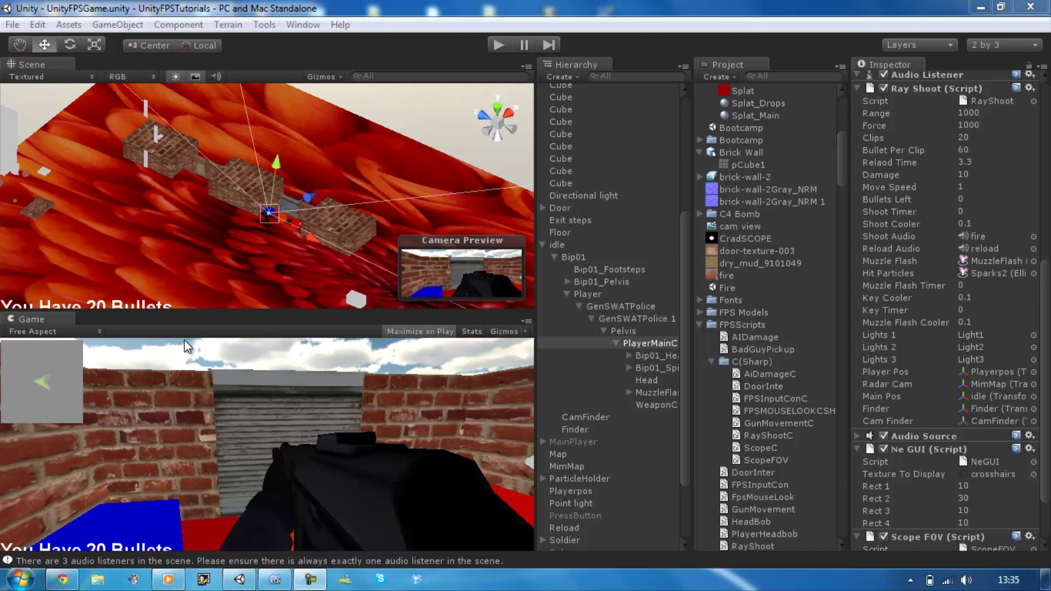
# Run the game to preview the existing minimap, and stop play mode
pyautogui.click(506, 45)
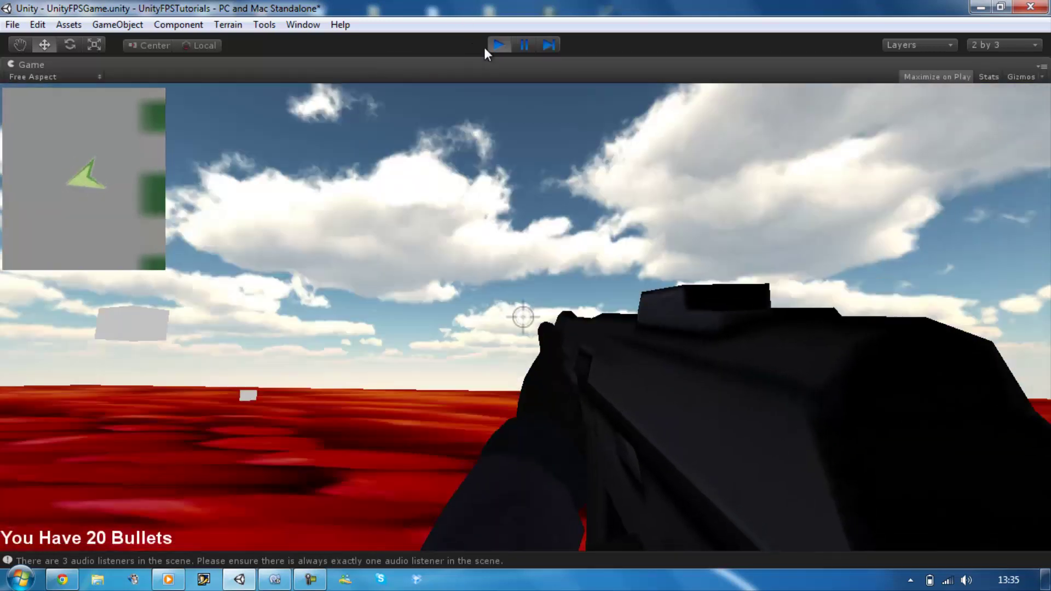
pyautogui.click(500, 51)
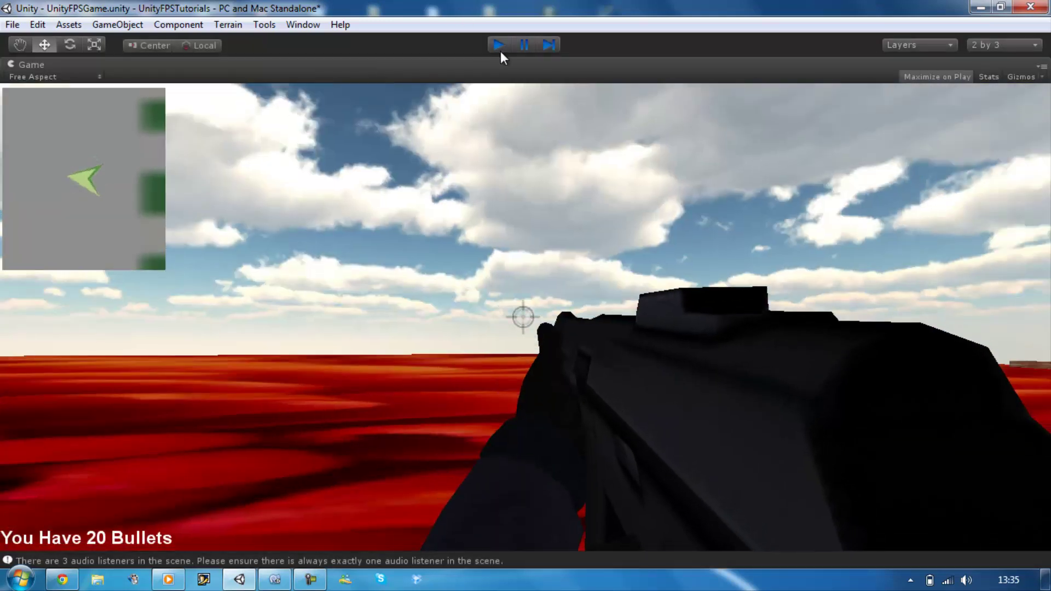
pyautogui.click(500, 50)
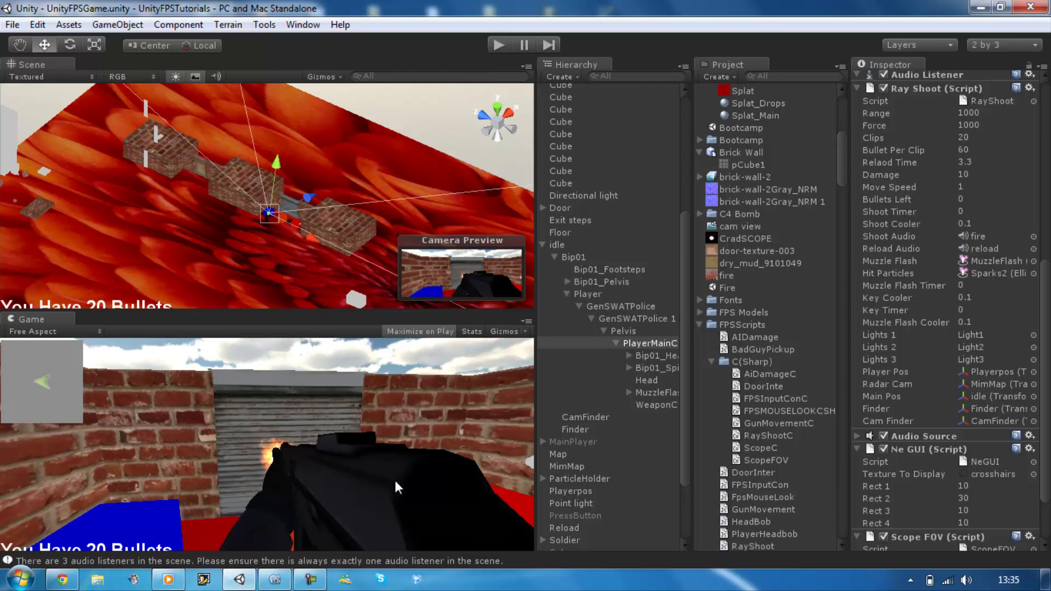
# Run the game again and walk the player back and forth through the roller door to test the minimap
pyautogui.click(492, 46)
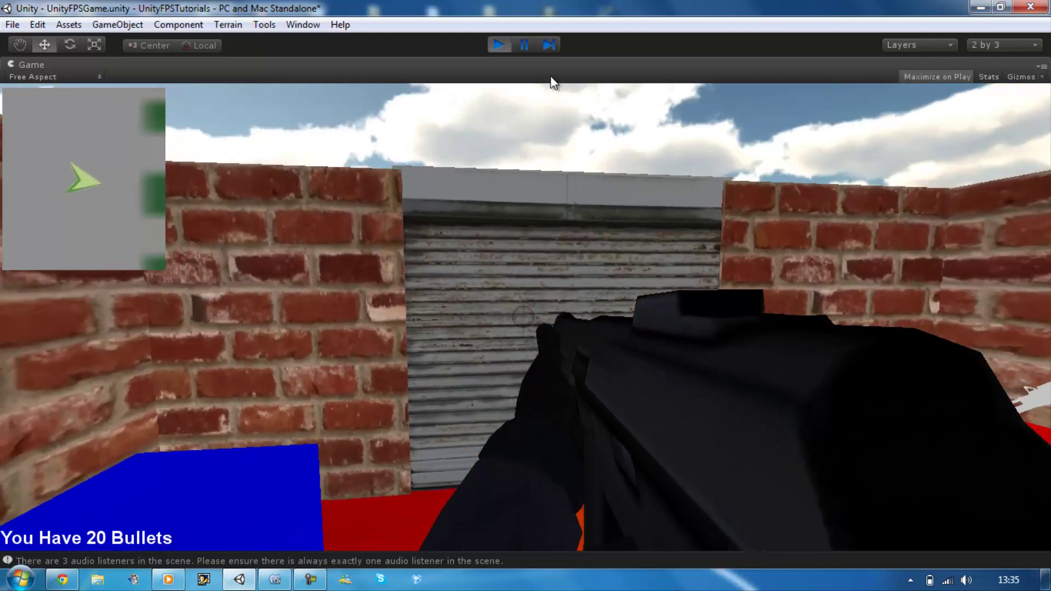
pyautogui.press('w')
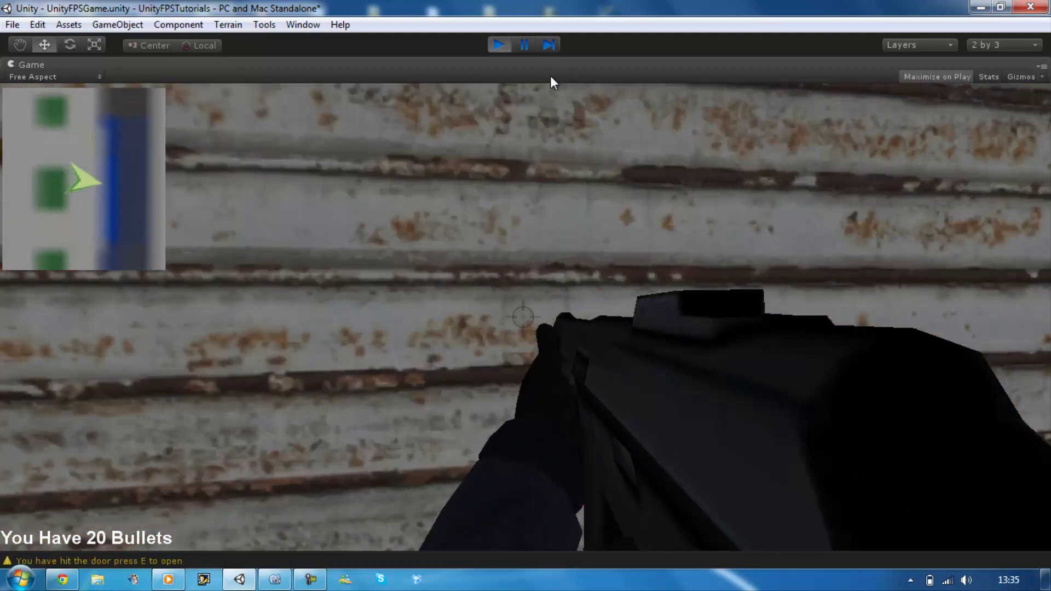
pyautogui.press('s')
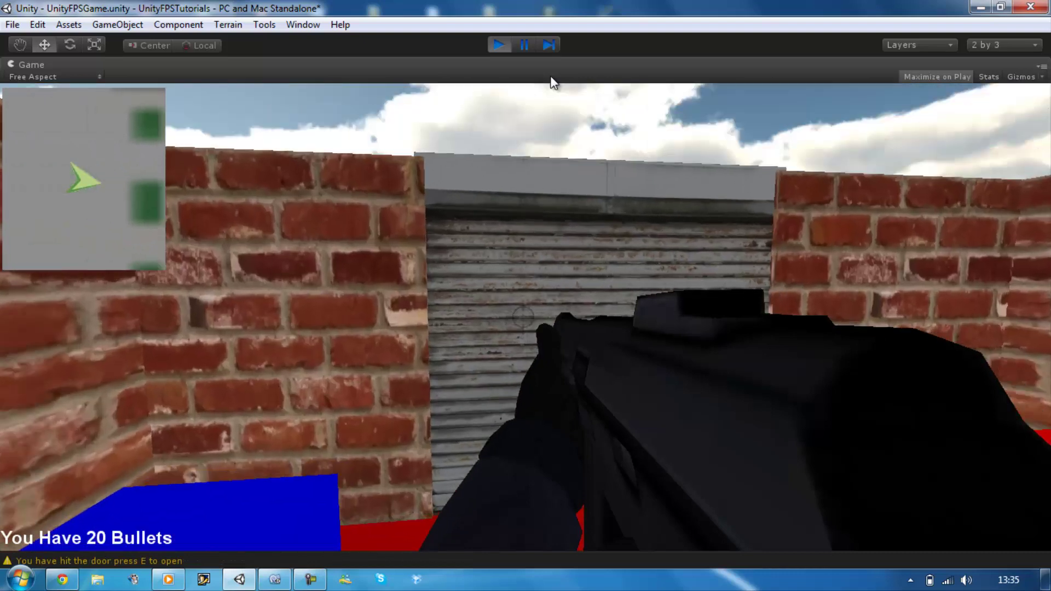
pyautogui.press('w')
pyautogui.press('w')
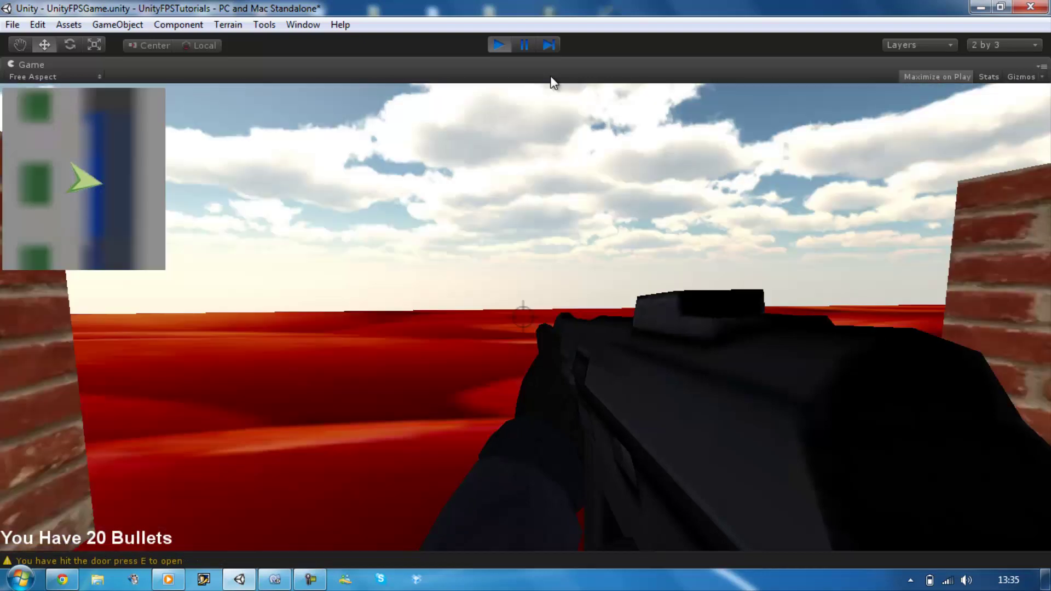
pyautogui.press('s')
pyautogui.press('s')
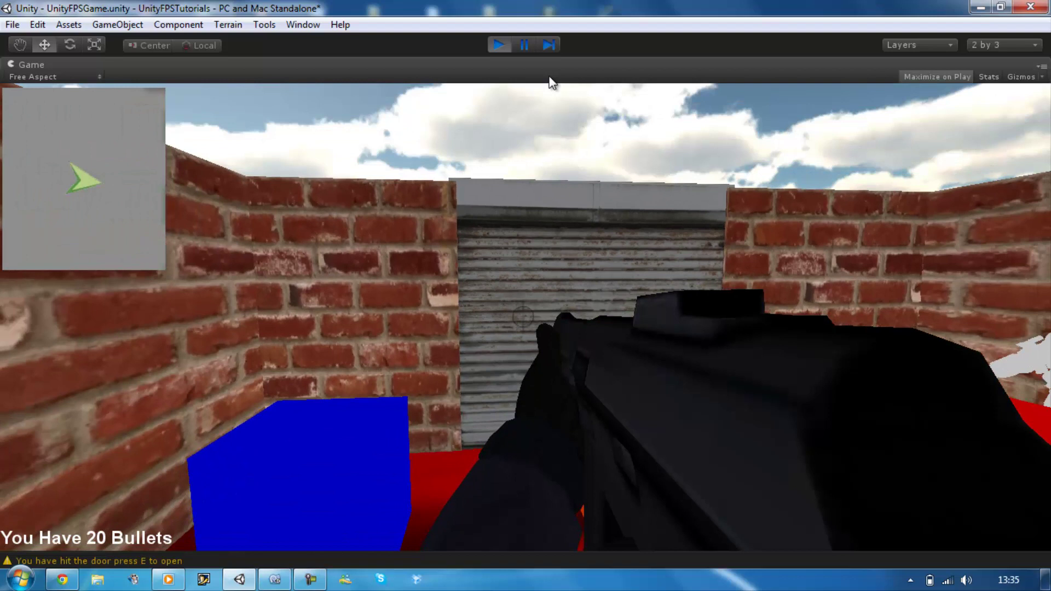
pyautogui.press('s')
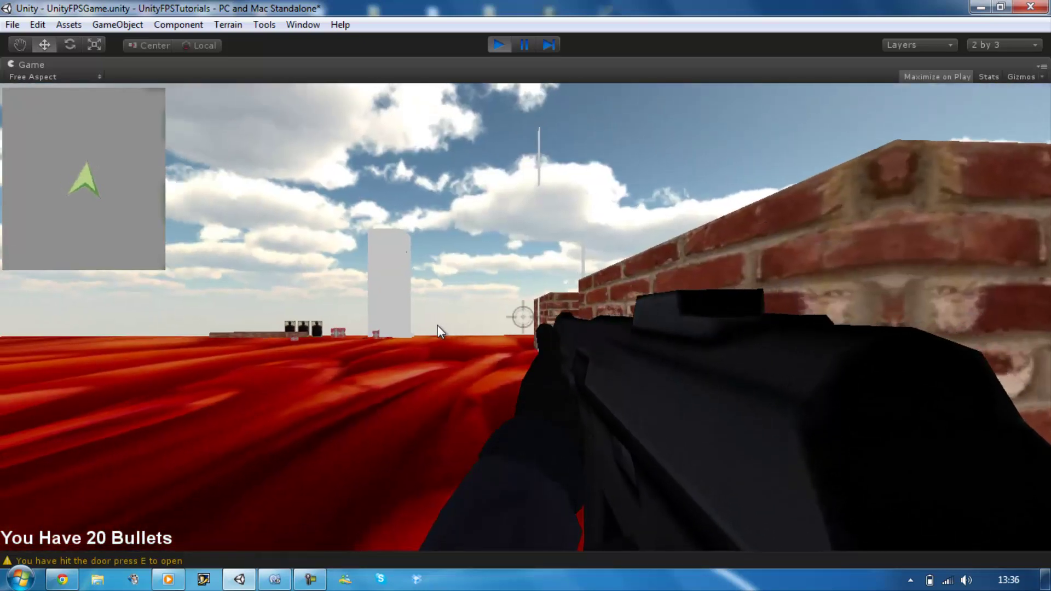
# Walk the player along the brick walls and around door 2689 to examine the minimap's tracking, and stop play mode
pyautogui.press('w')
pyautogui.press('w')
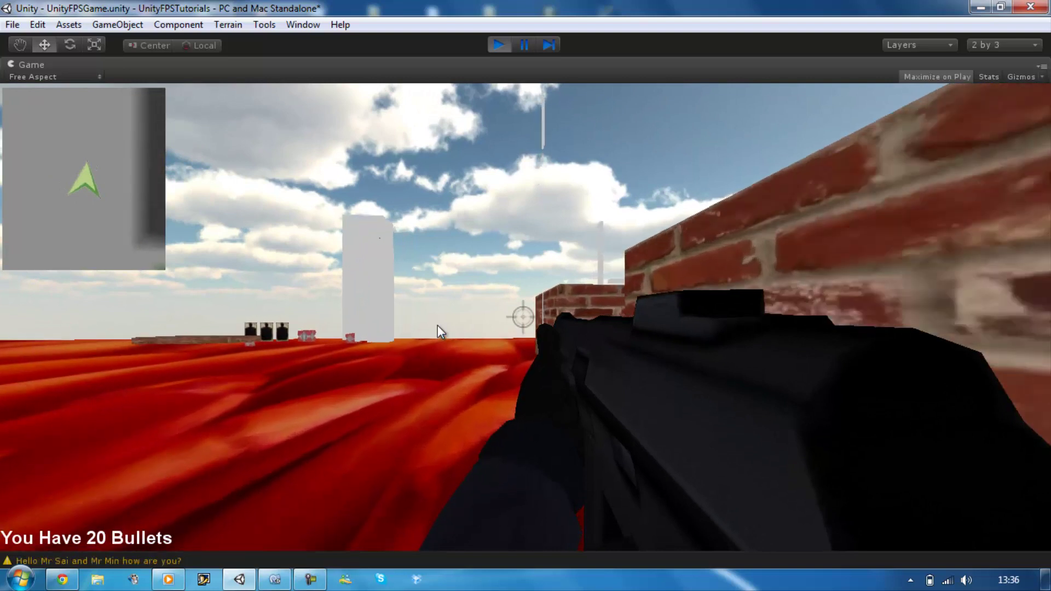
pyautogui.press('w')
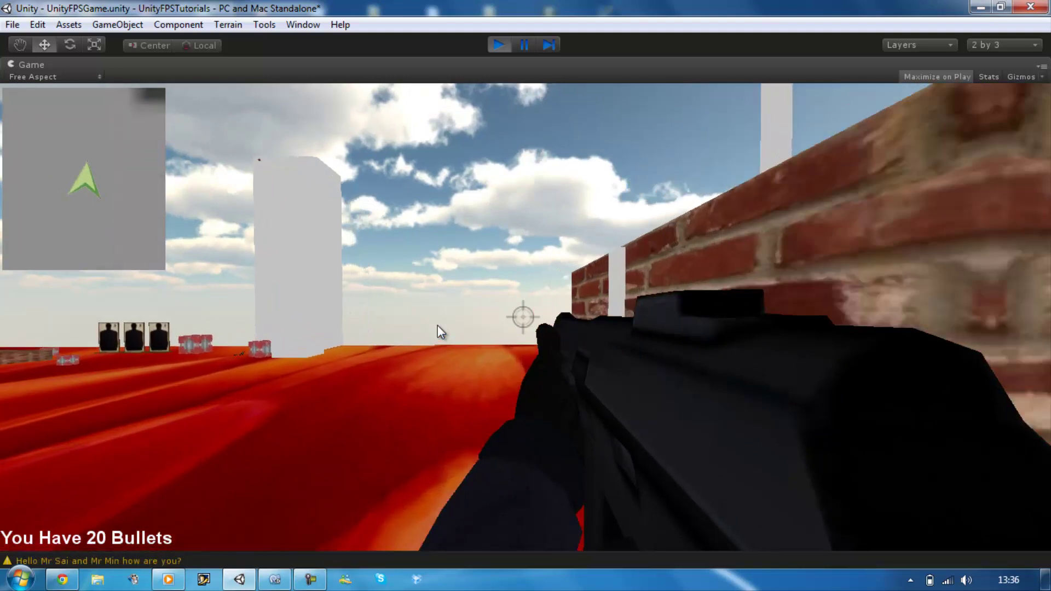
pyautogui.press('w')
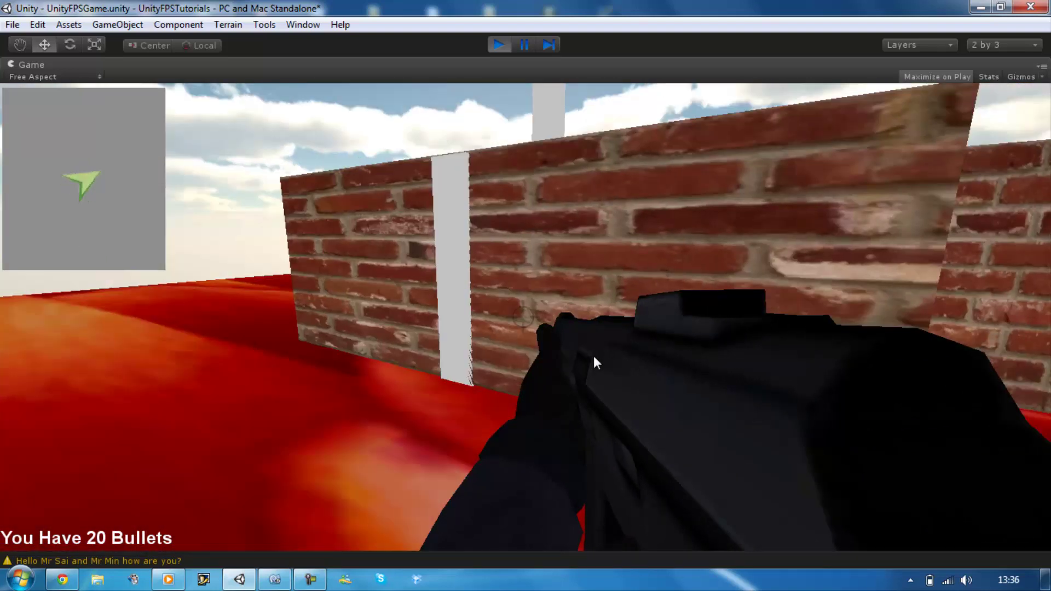
pyautogui.press('w')
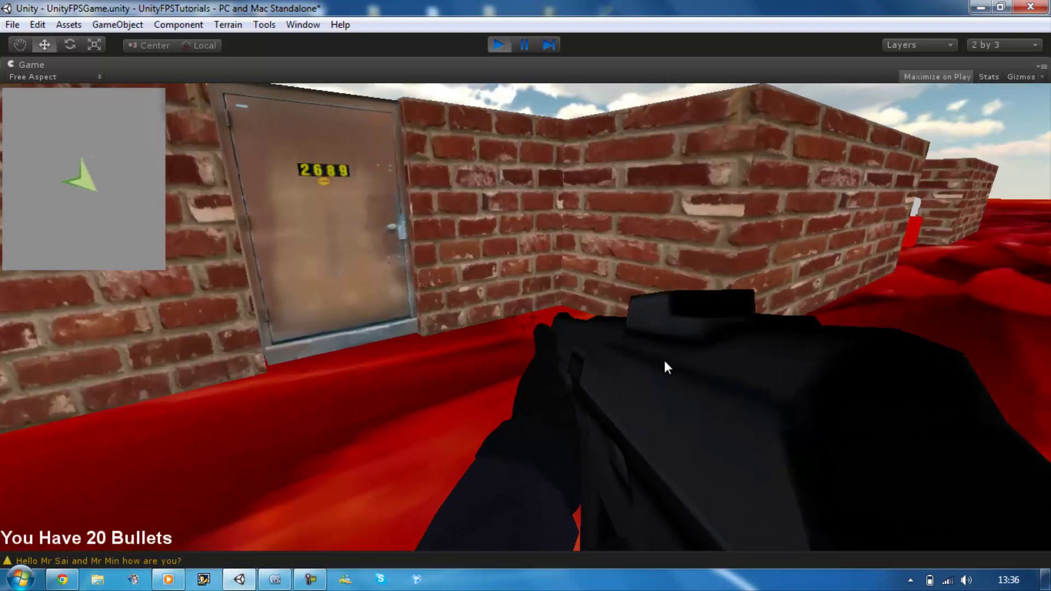
pyautogui.press('s')
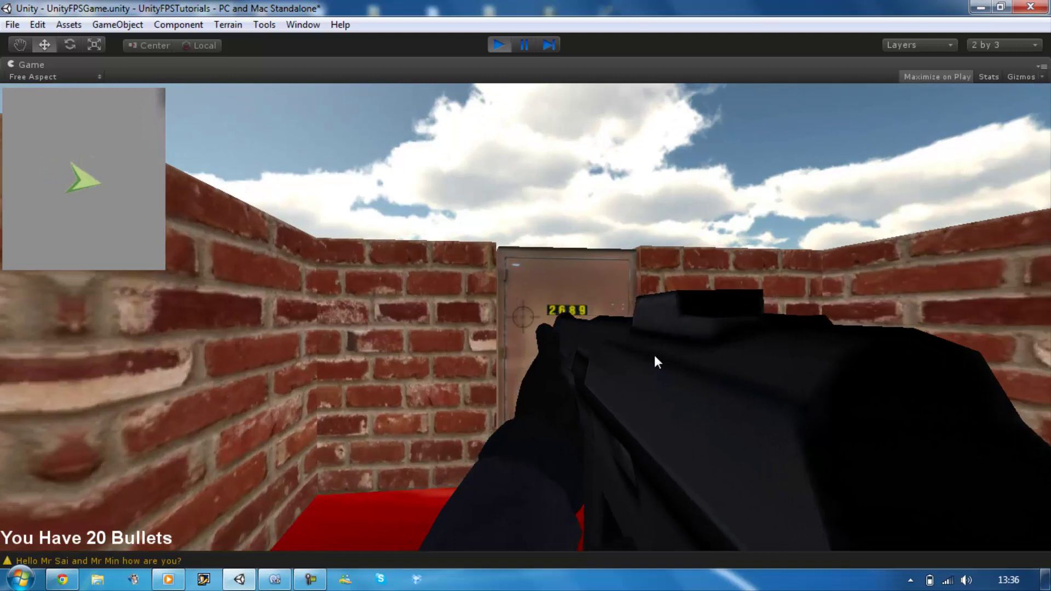
pyautogui.press('w')
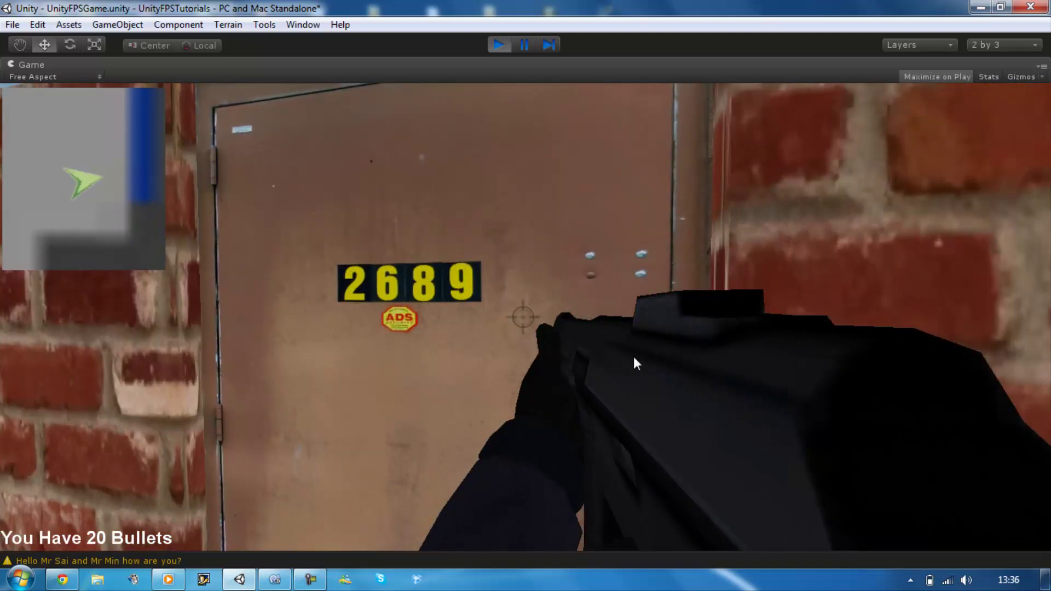
pyautogui.press('s')
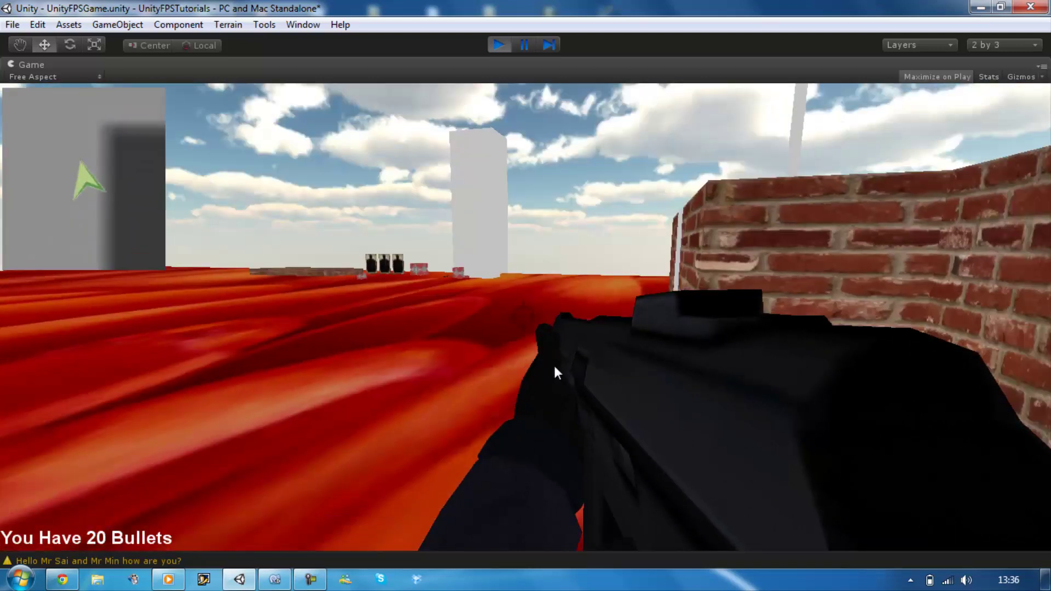
pyautogui.press('w')
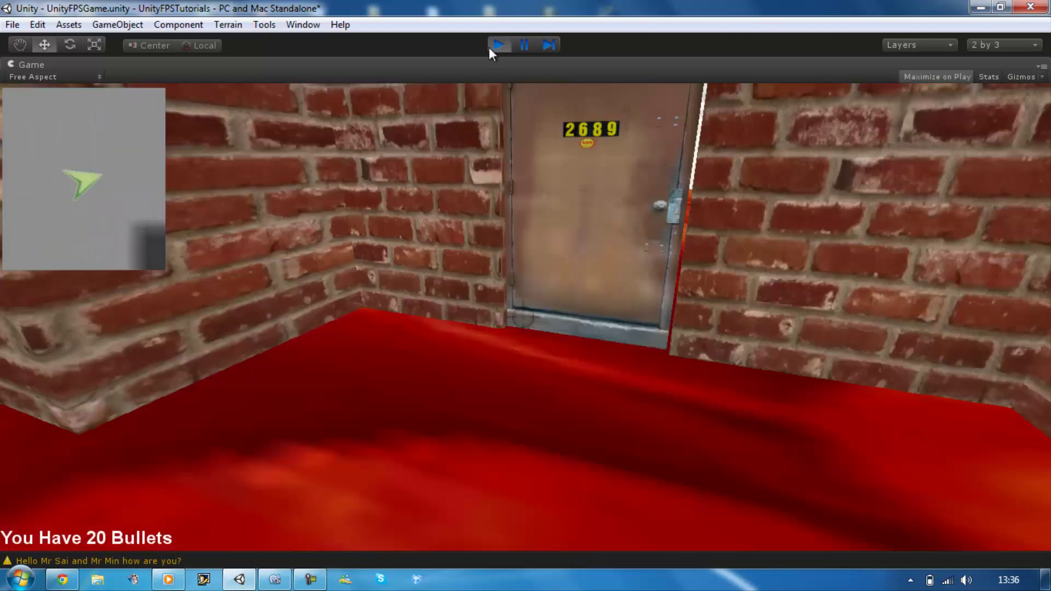
pyautogui.click(489, 48)
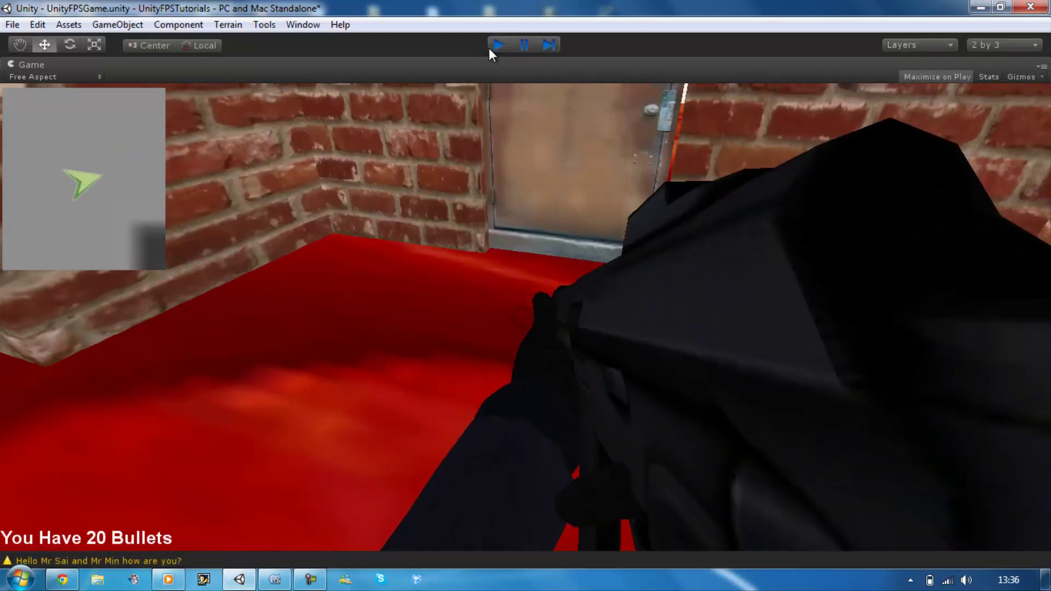
pyautogui.click(488, 47)
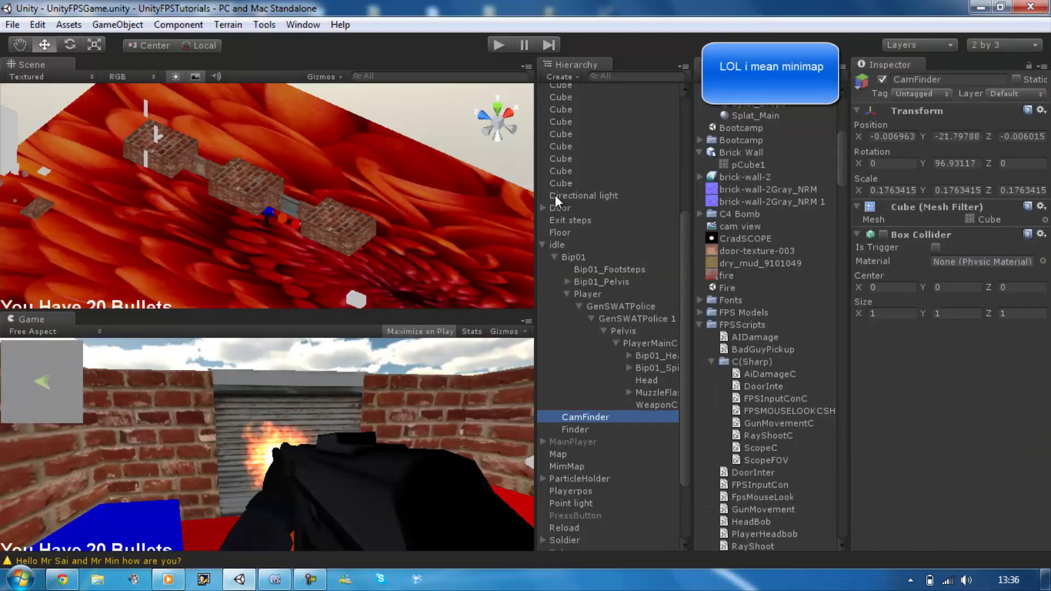
# Create a new camera in the scene and rename it Minimap
pyautogui.click(117, 26)
pyautogui.moveTo(156, 67)
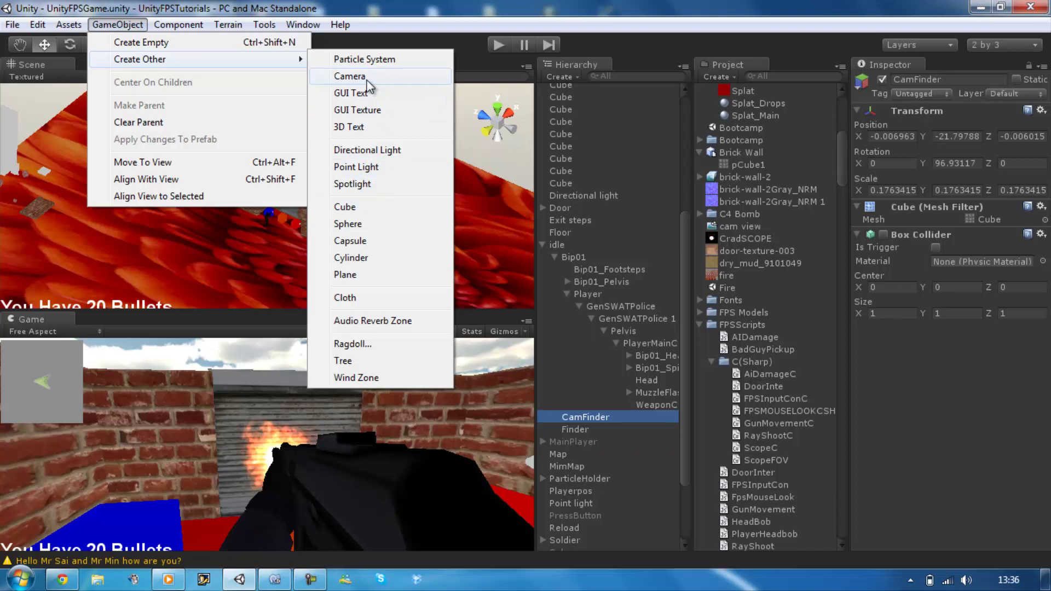
pyautogui.click(351, 76)
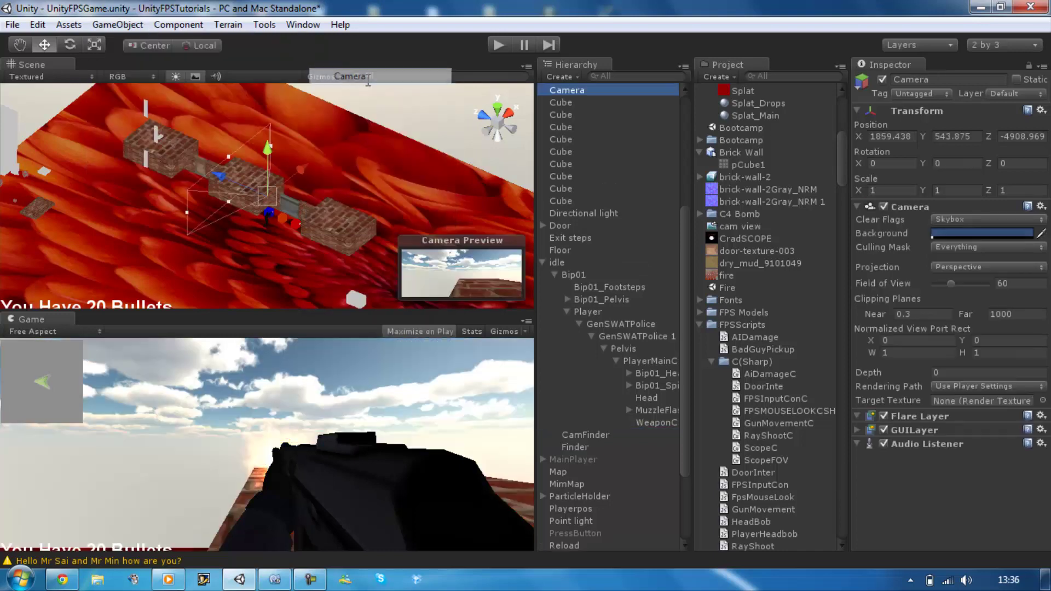
pyautogui.click(594, 91)
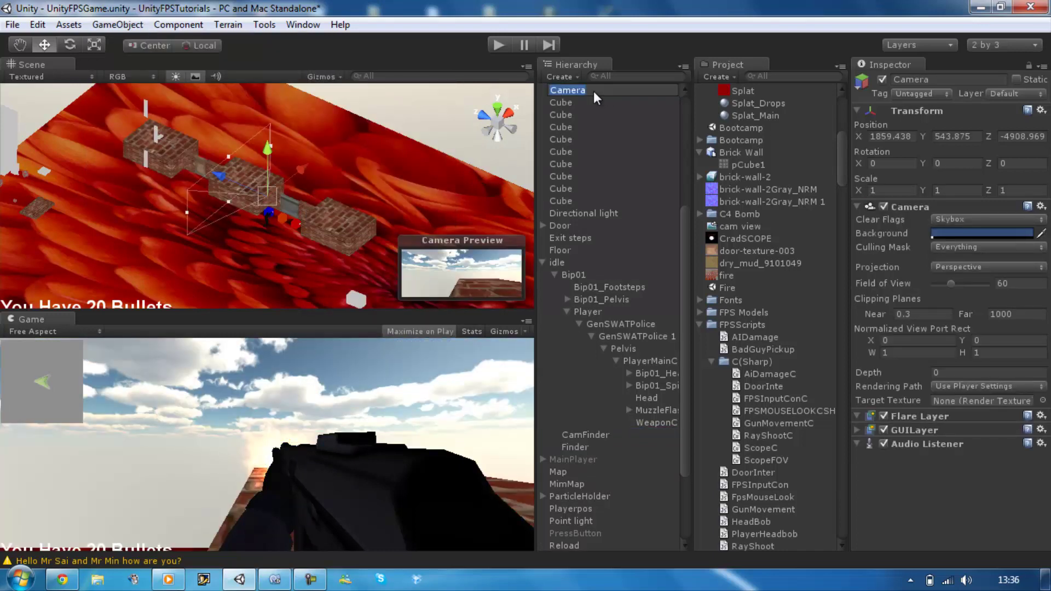
pyautogui.write('Minimap')
pyautogui.press('Return')
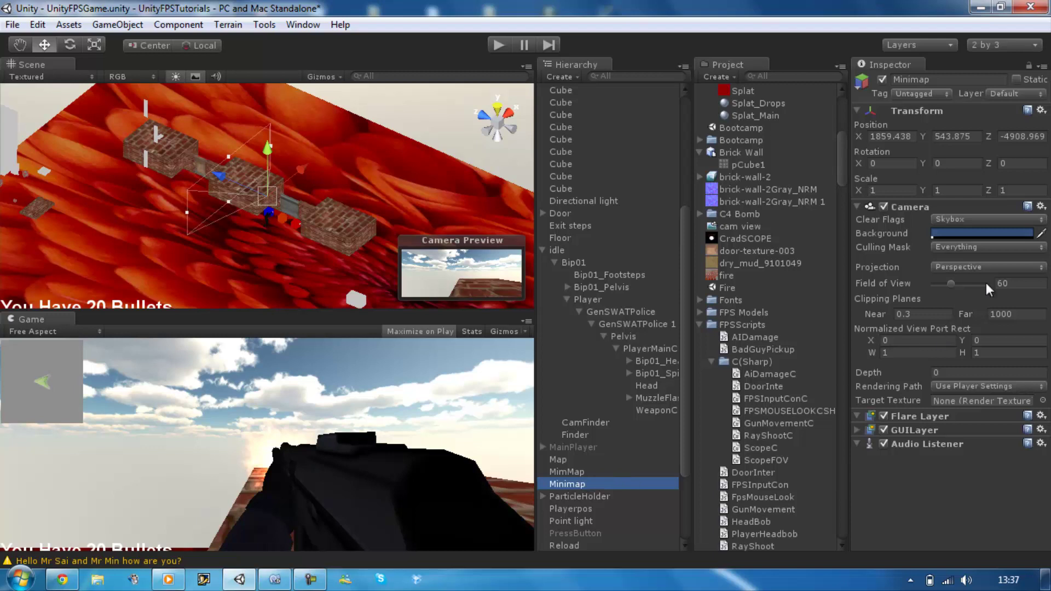
pyautogui.click(985, 246)
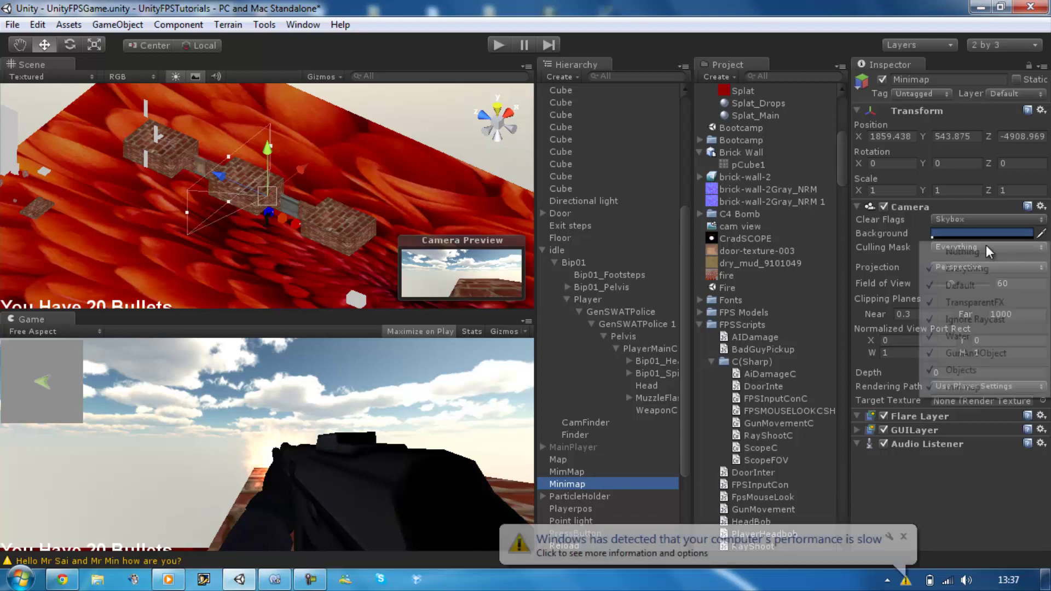
pyautogui.click(963, 354)
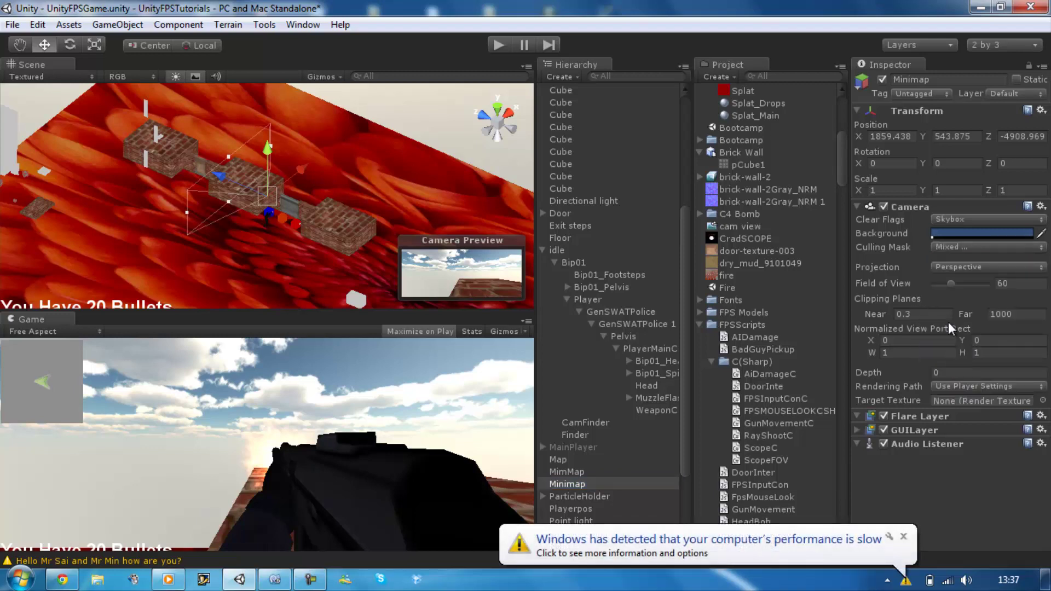
pyautogui.click(985, 247)
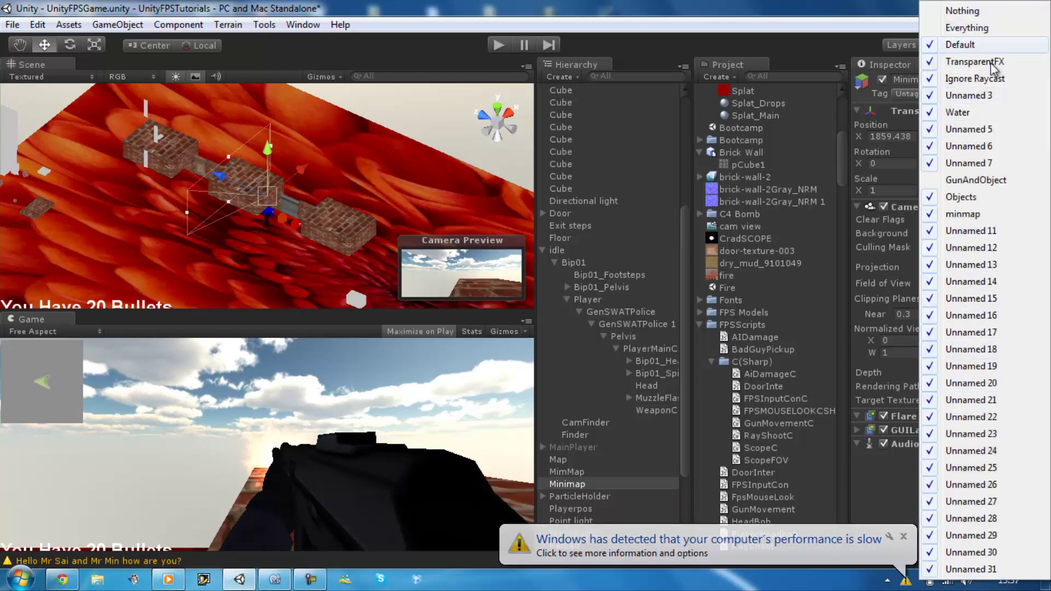
pyautogui.click(967, 27)
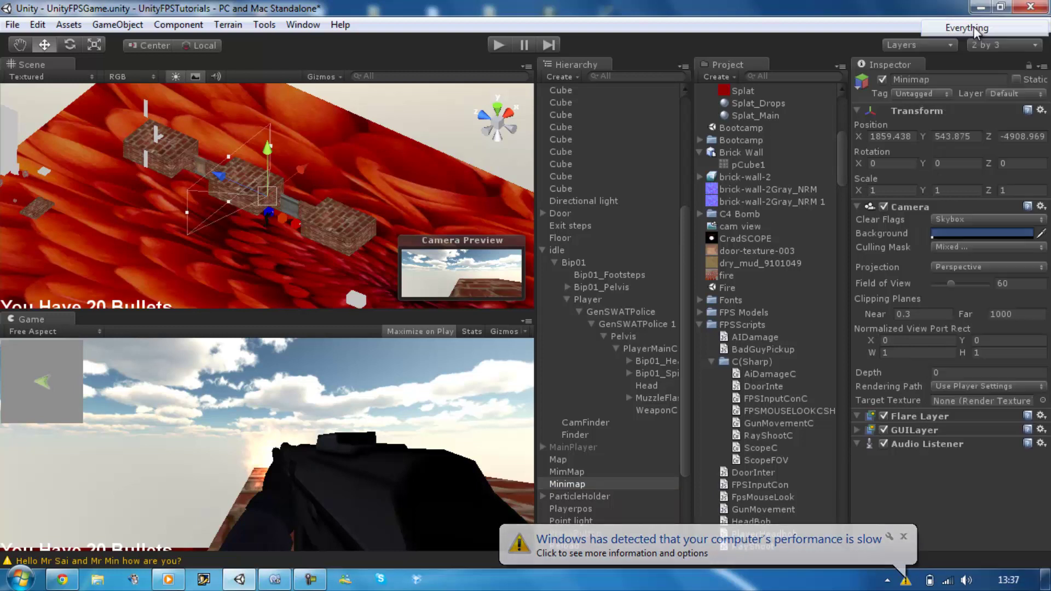
# Set the Minimap camera's depth to 1
pyautogui.click(935, 373)
pyautogui.write('1')
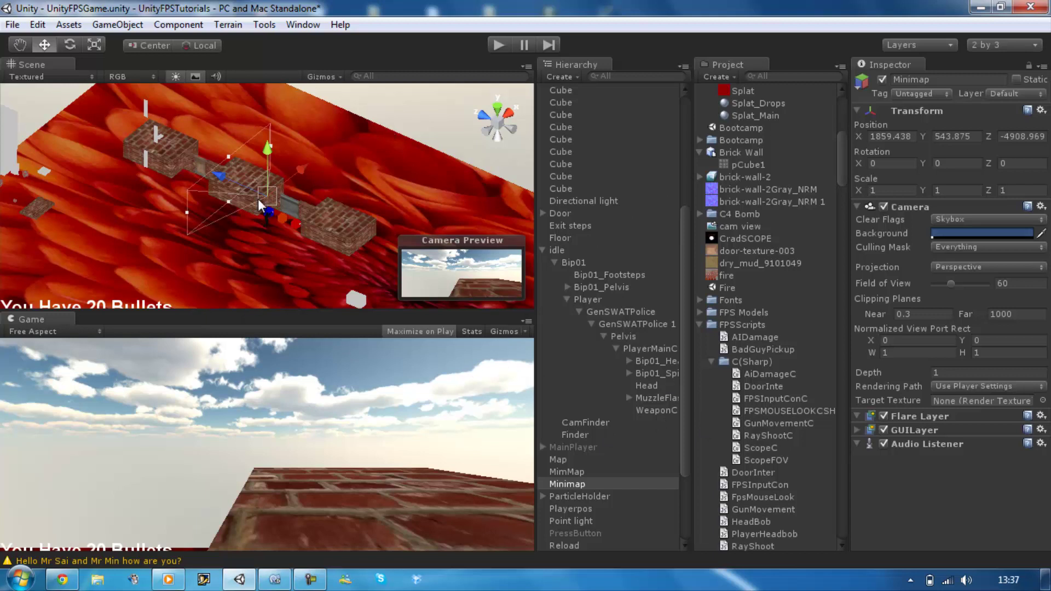
# Move the Minimap camera along the Z axis near the player, to about -5124
pyautogui.keyDown('alt'); pyautogui.moveTo(258, 199); pyautogui.dragTo(636, 268); pyautogui.keyUp('alt')
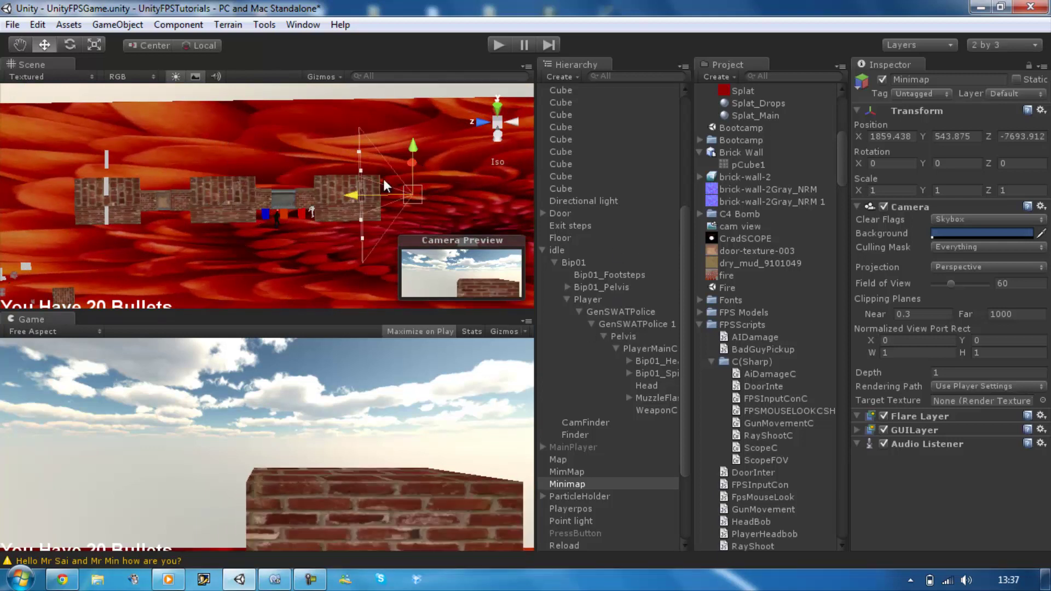
pyautogui.moveTo(350, 195); pyautogui.dragTo(216, 180)
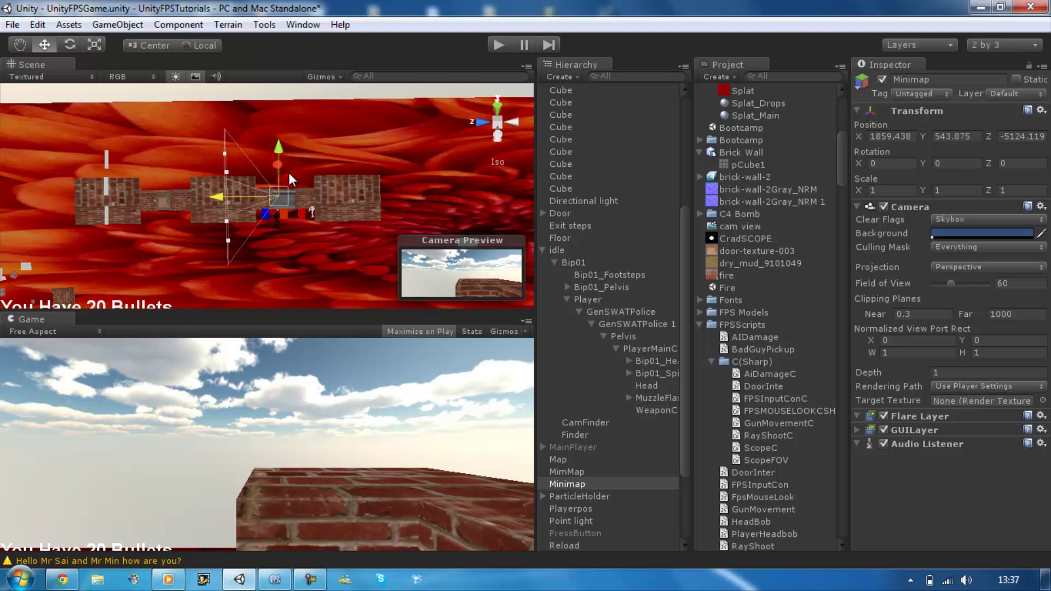
pyautogui.scroll(3, 288, 173)
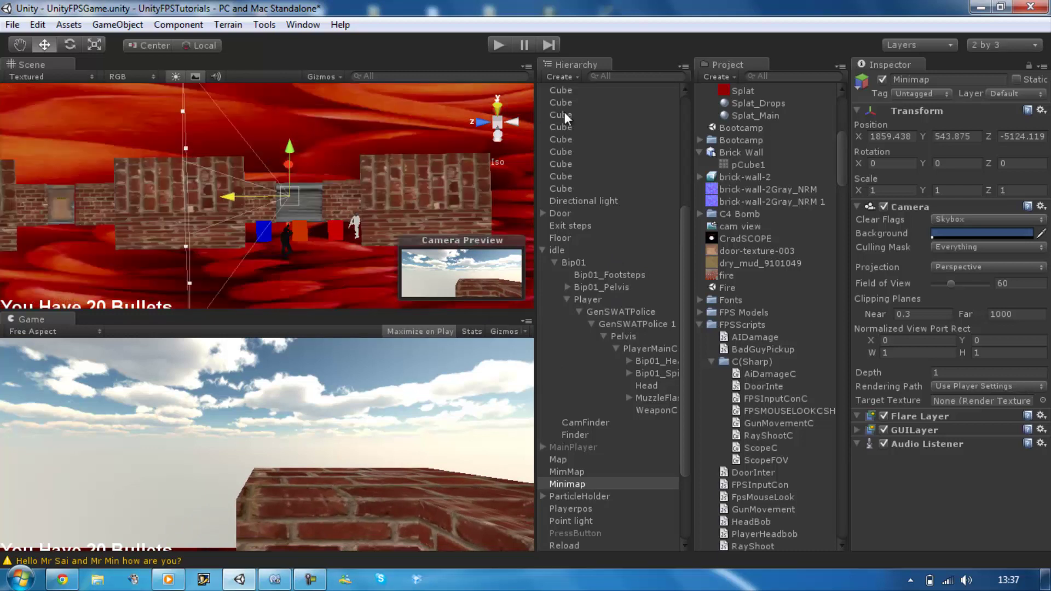
# Switch the scene to the top view, shift the Minimap camera over the player, and align it with the view to face straight down
pyautogui.click(495, 107)
pyautogui.scroll(3, 295, 215)
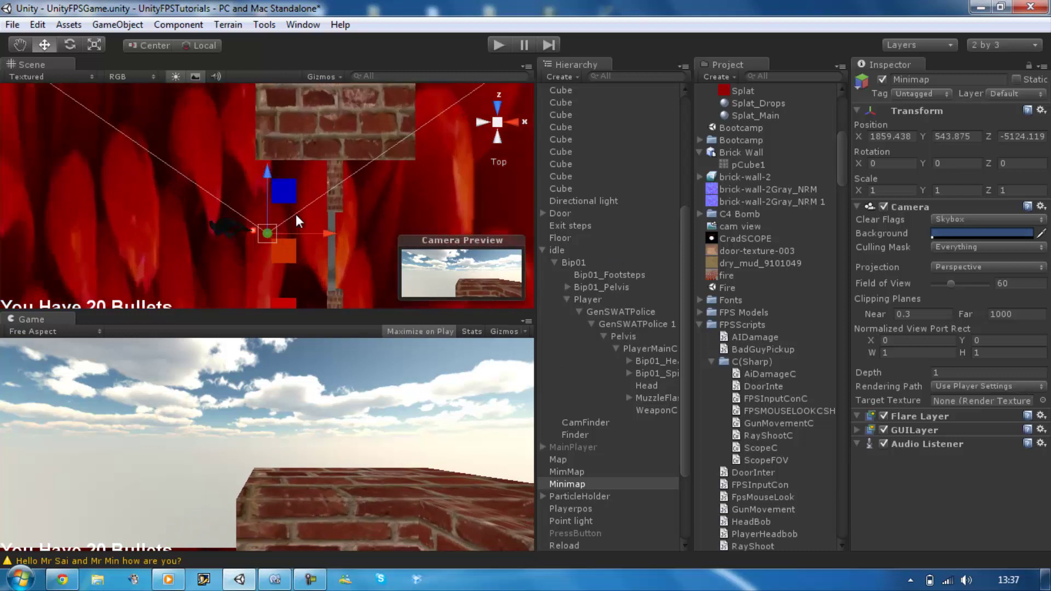
pyautogui.scroll(3, 320, 228)
pyautogui.moveTo(325, 232); pyautogui.dragTo(271, 226)
pyautogui.moveTo(212, 184); pyautogui.dragTo(211, 174)
pyautogui.click(131, 25)
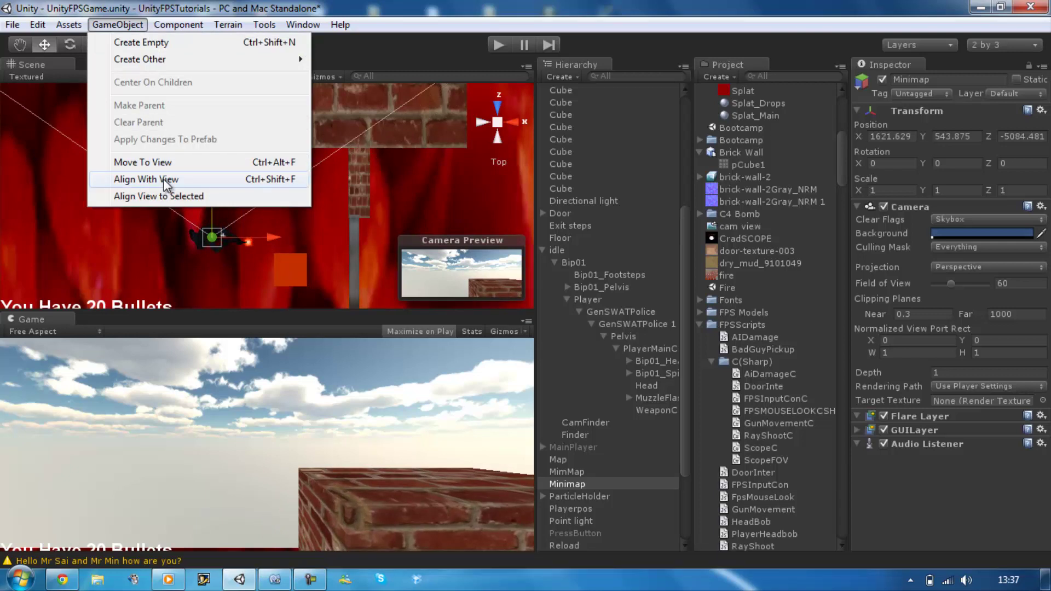
pyautogui.click(166, 180)
# Reposition the downward-facing Minimap camera above the player, at about X 1644 and Z -5062
pyautogui.scroll(4, 248, 173)
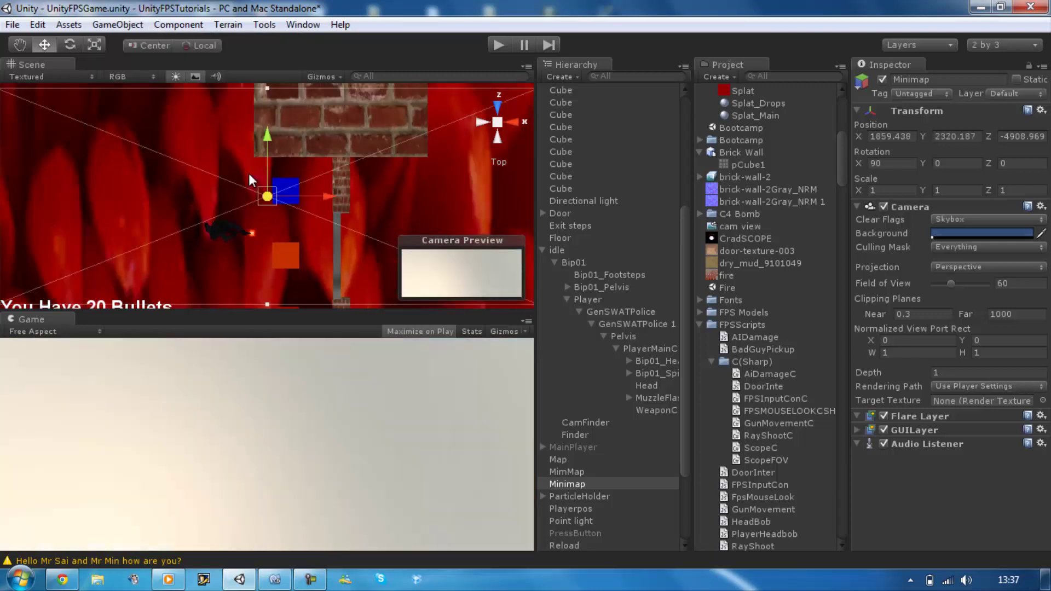
pyautogui.scroll(-1, 284, 183)
pyautogui.moveTo(324, 195); pyautogui.dragTo(299, 194)
pyautogui.moveTo(243, 133); pyautogui.dragTo(243, 150)
pyautogui.moveTo(307, 215); pyautogui.dragTo(304, 213)
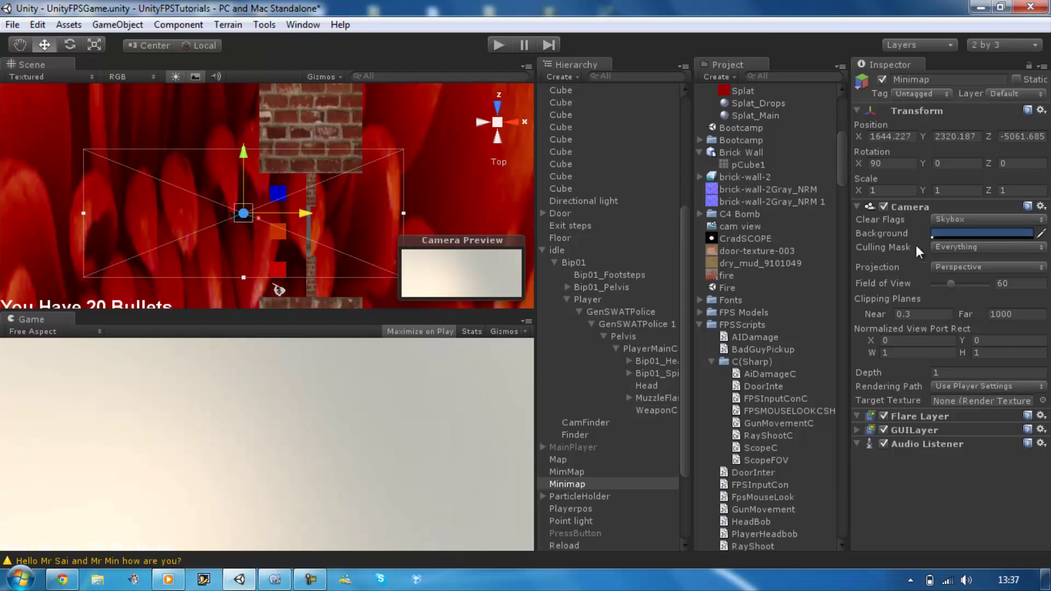
# Set the Minimap camera's far clipping plane to 9000 and lower the camera to about Y 1135
pyautogui.click(1011, 315)
pyautogui.write('9000')
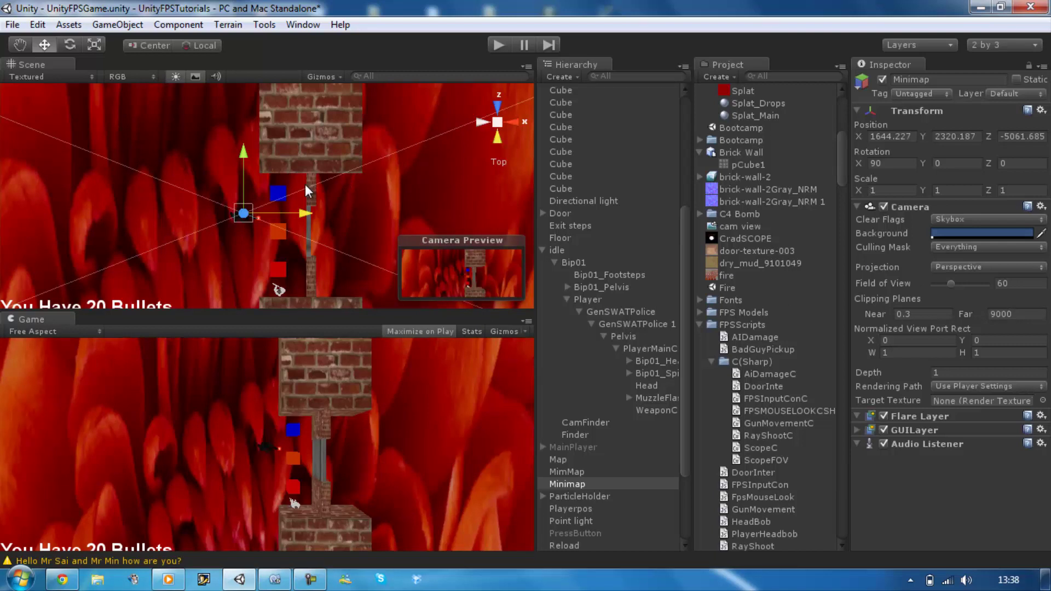
pyautogui.keyDown('alt'); pyautogui.moveTo(304, 184); pyautogui.dragTo(254, 214); pyautogui.keyUp('alt')
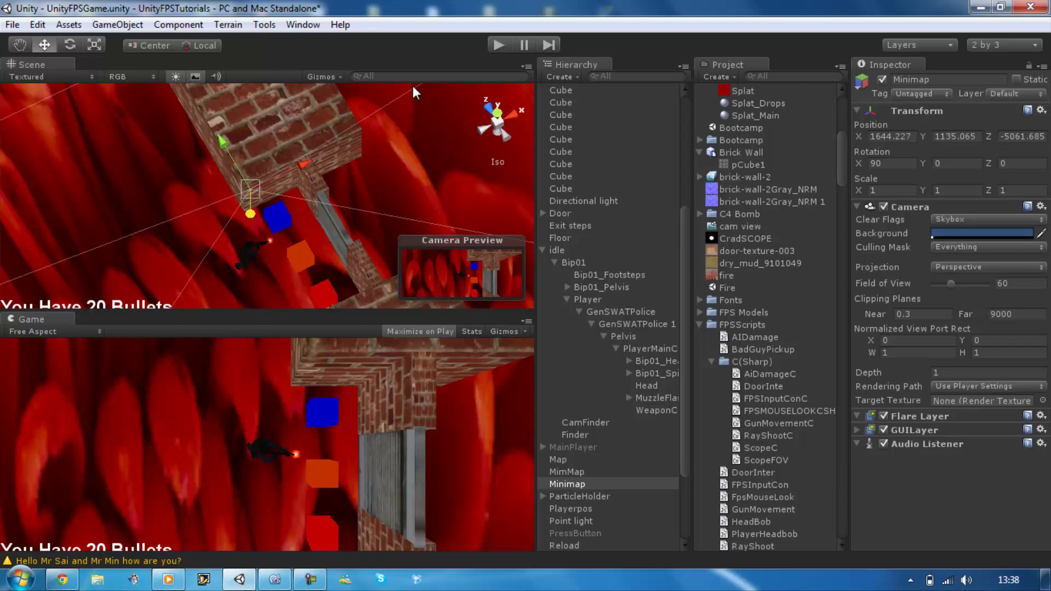
# Run the game briefly to check the Minimap camera's top-down view, and stop it again
pyautogui.click(495, 43)
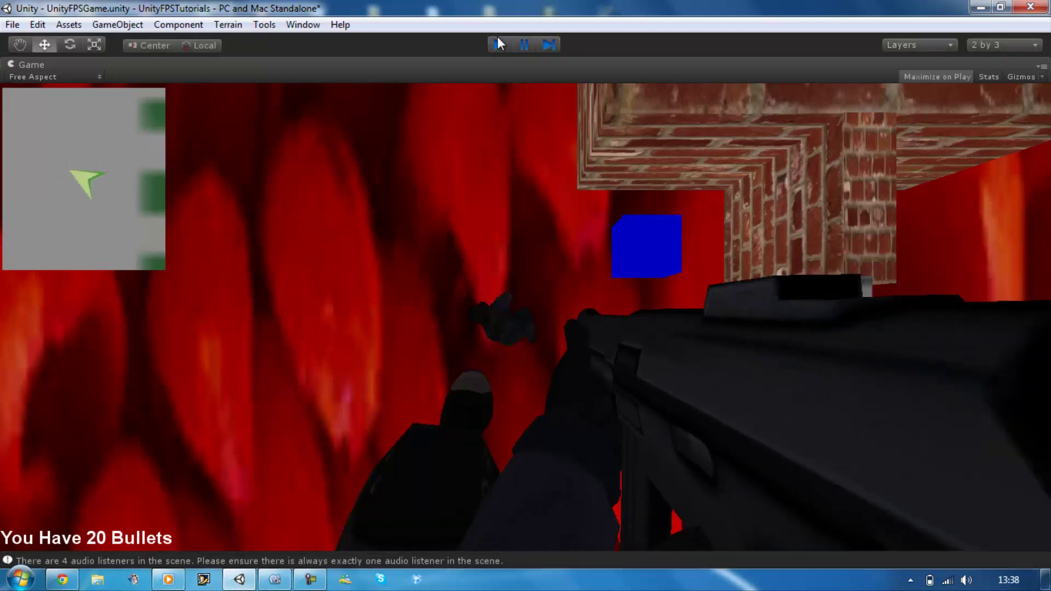
pyautogui.click(497, 41)
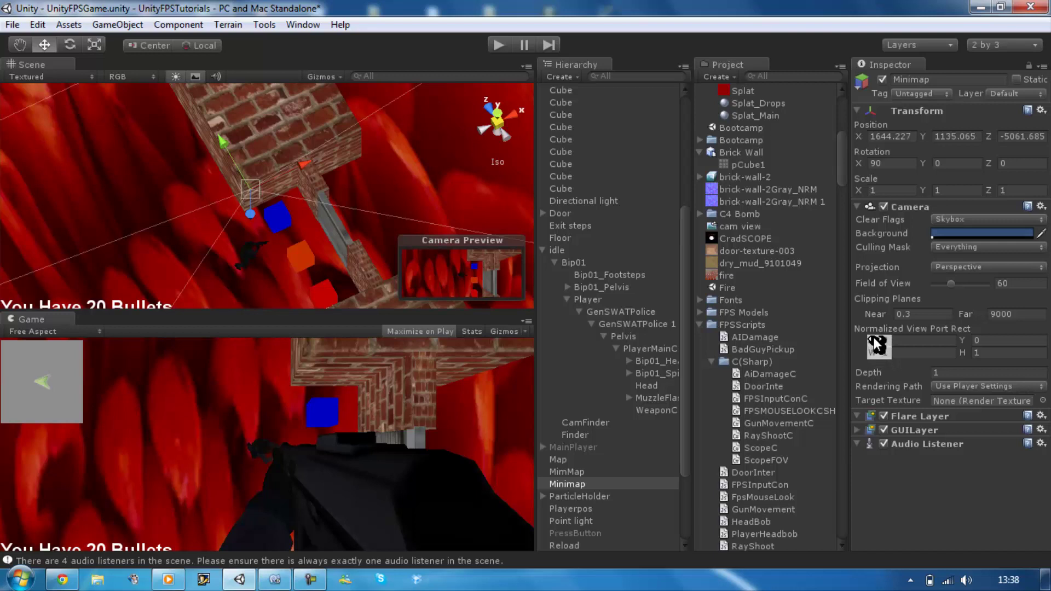
# Offset the Minimap camera's viewport rectangle to about X 0.74 and Y 0.61, and set its width to 0.25
pyautogui.moveTo(875, 344); pyautogui.dragTo(975, 330)
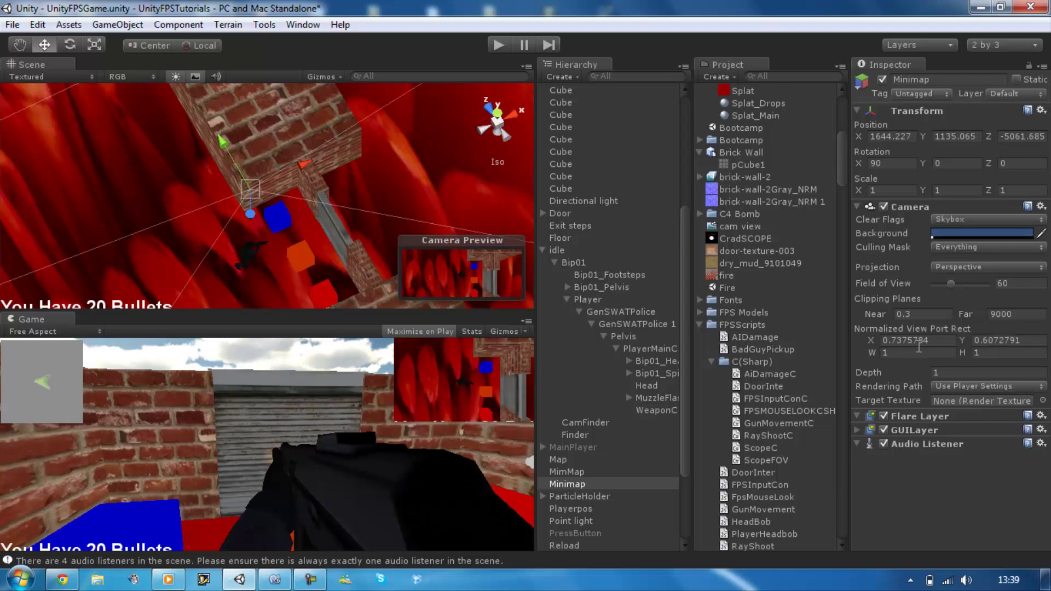
pyautogui.moveTo(878, 352); pyautogui.dragTo(853, 335)
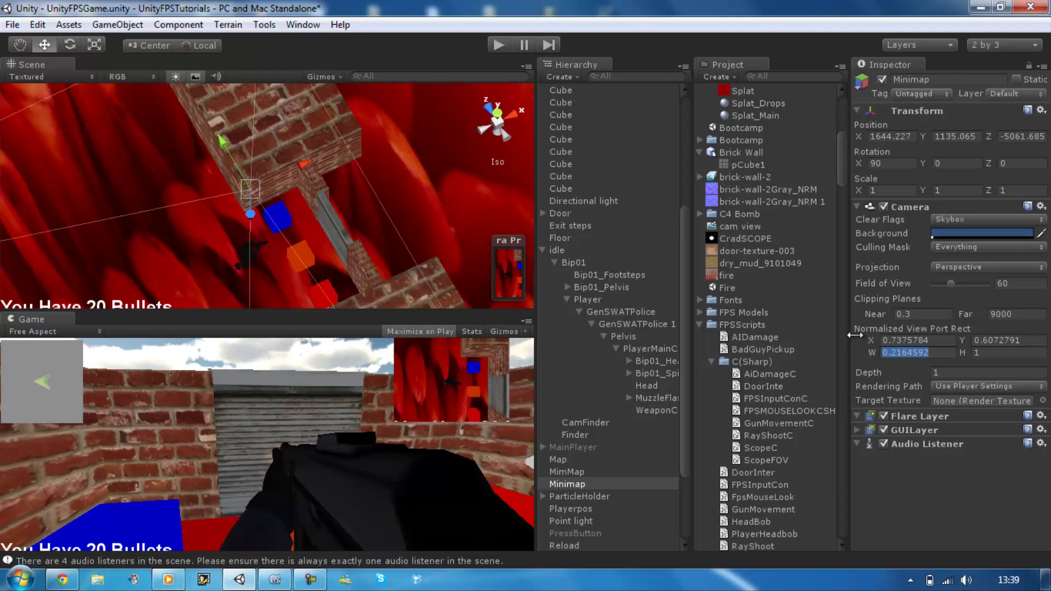
pyautogui.click(893, 354)
pyautogui.write('0.1999')
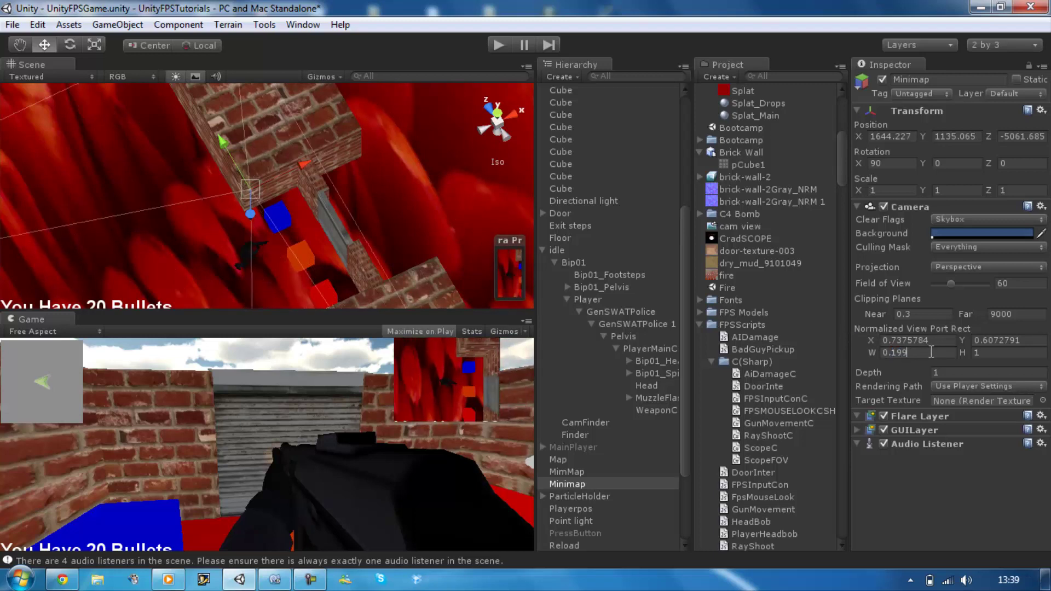
pyautogui.press('BackSpace')
pyautogui.press('BackSpace')
pyautogui.press('BackSpace')
pyautogui.press('BackSpace')
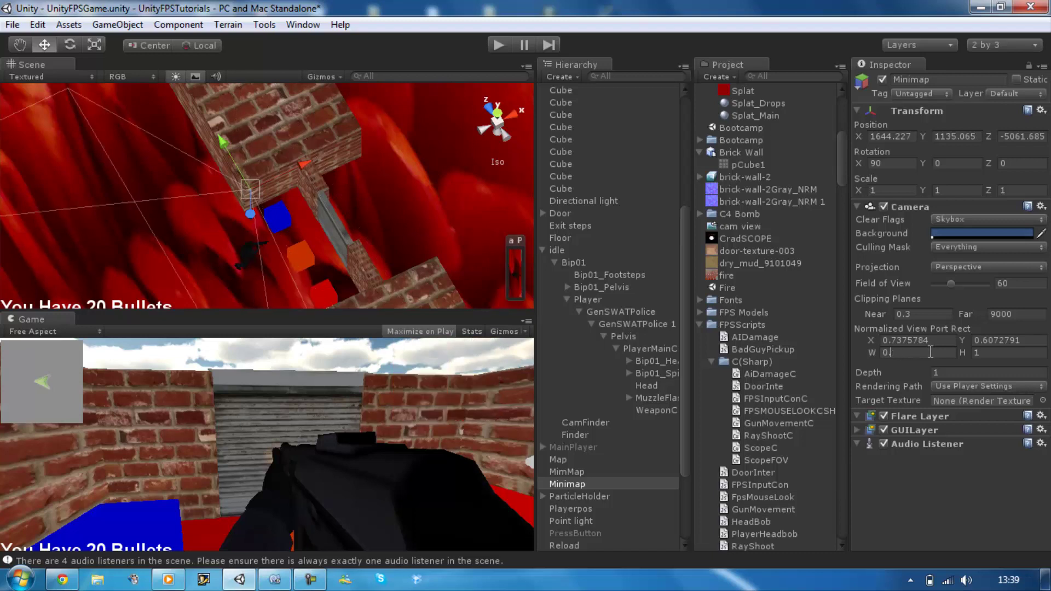
pyautogui.write('2')
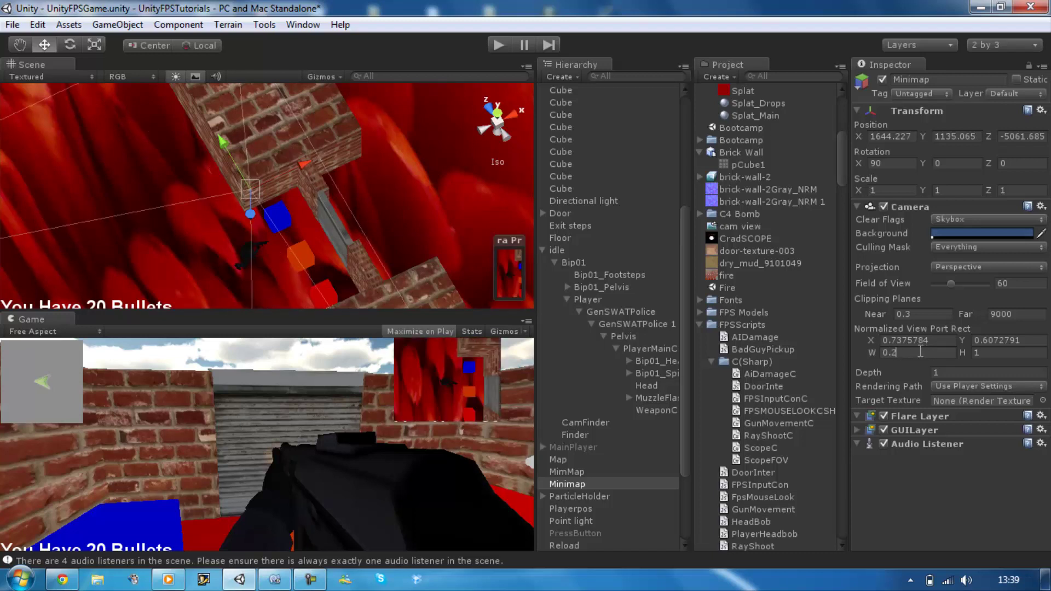
pyautogui.write('9')
pyautogui.press('BackSpace')
pyautogui.write('5')
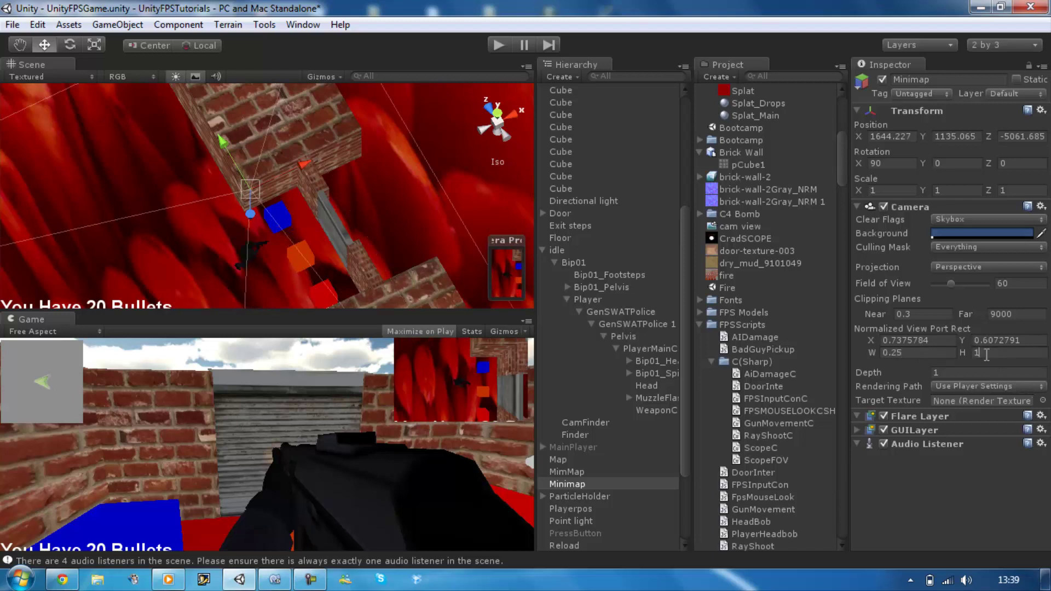
# Set the height of the Minimap camera's viewport rectangle to 0.39
pyautogui.click(966, 356)
pyautogui.write('0')
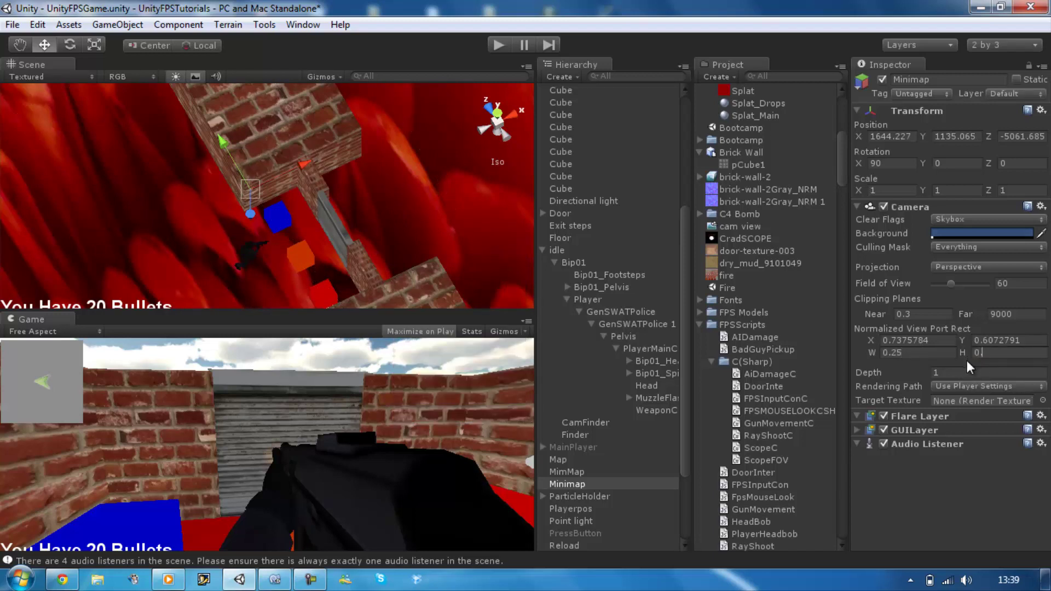
pyautogui.write('.9')
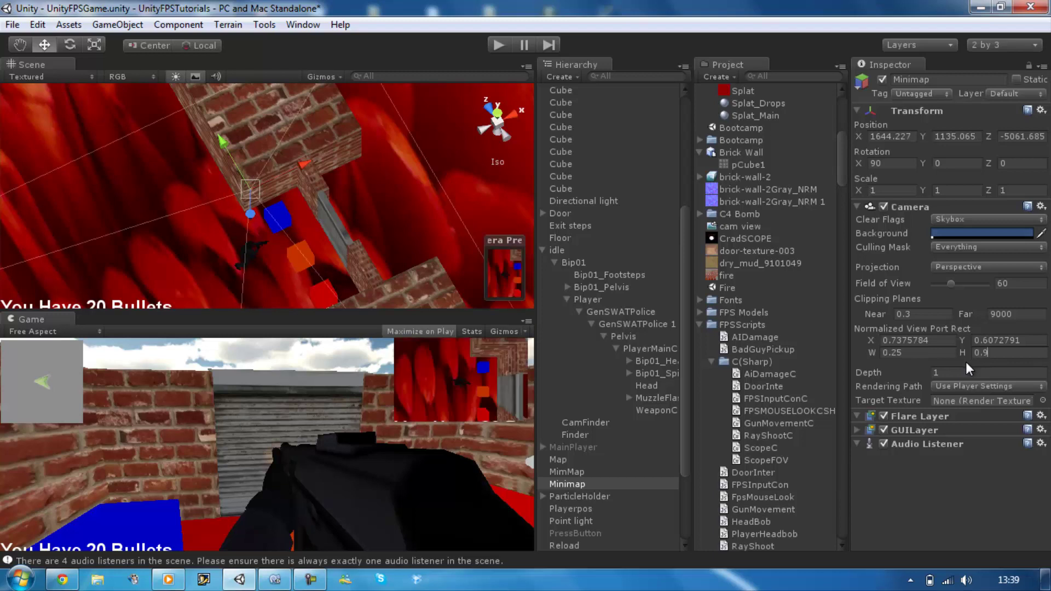
pyautogui.press('BackSpace')
pyautogui.write('1')
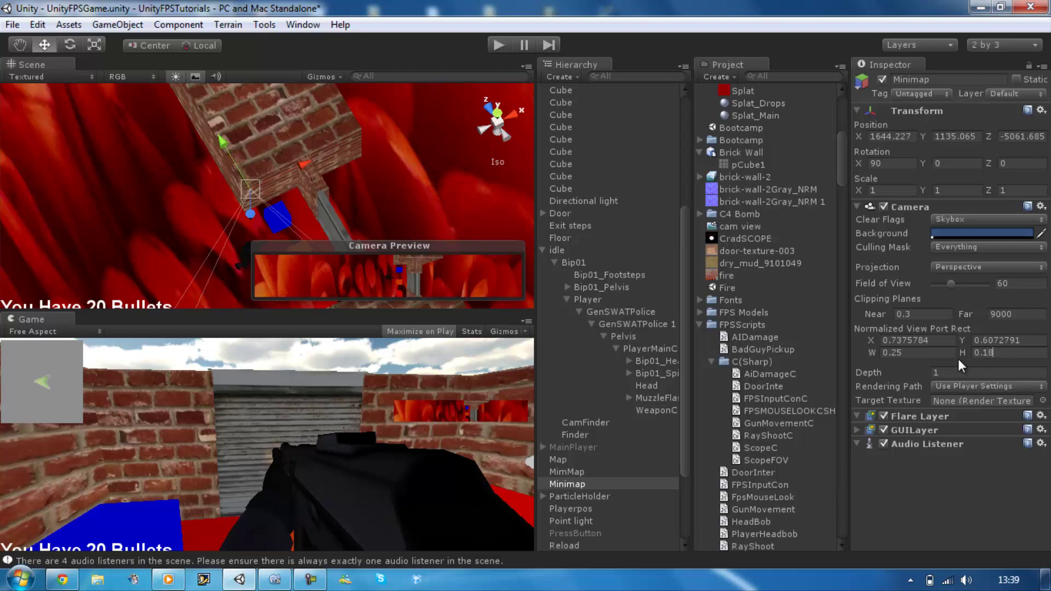
pyautogui.press('BackSpace')
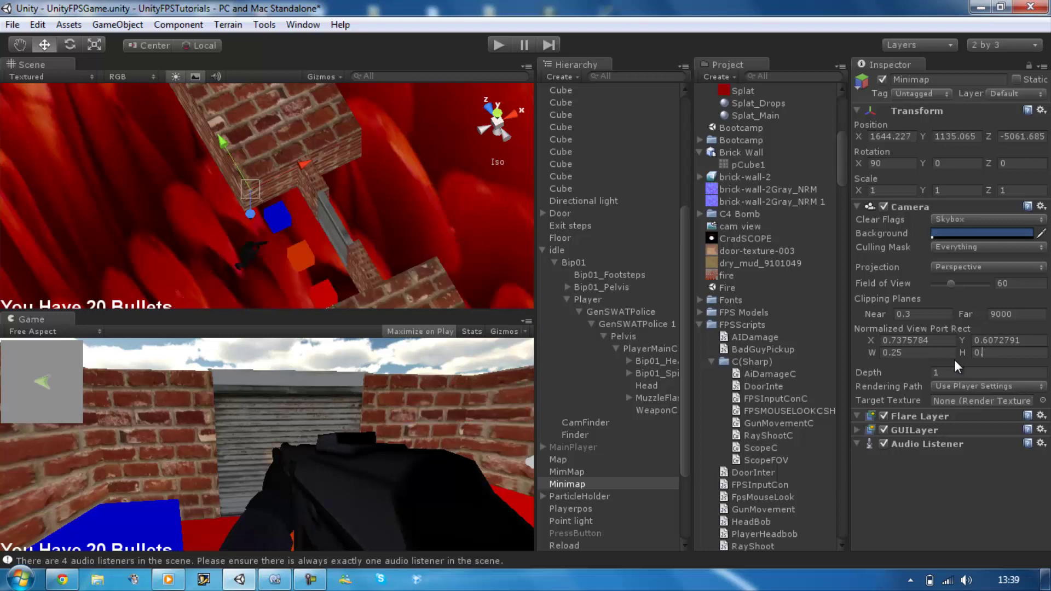
pyautogui.write('58')
pyautogui.press('BackSpace')
pyautogui.press('BackSpace')
pyautogui.write('4')
pyautogui.press('BackSpace')
pyautogui.write('3')
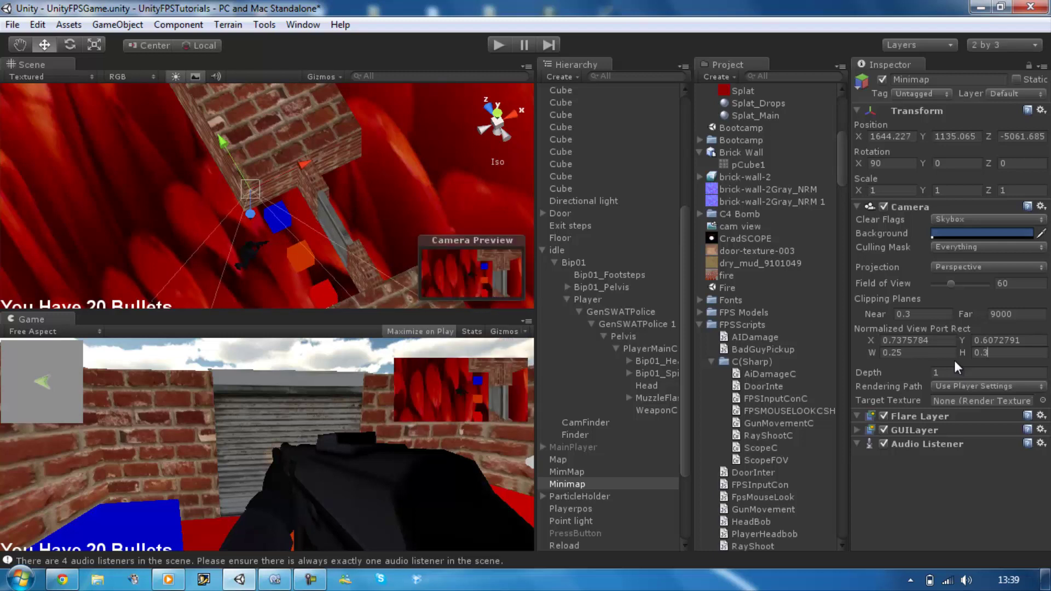
pyautogui.write('9')
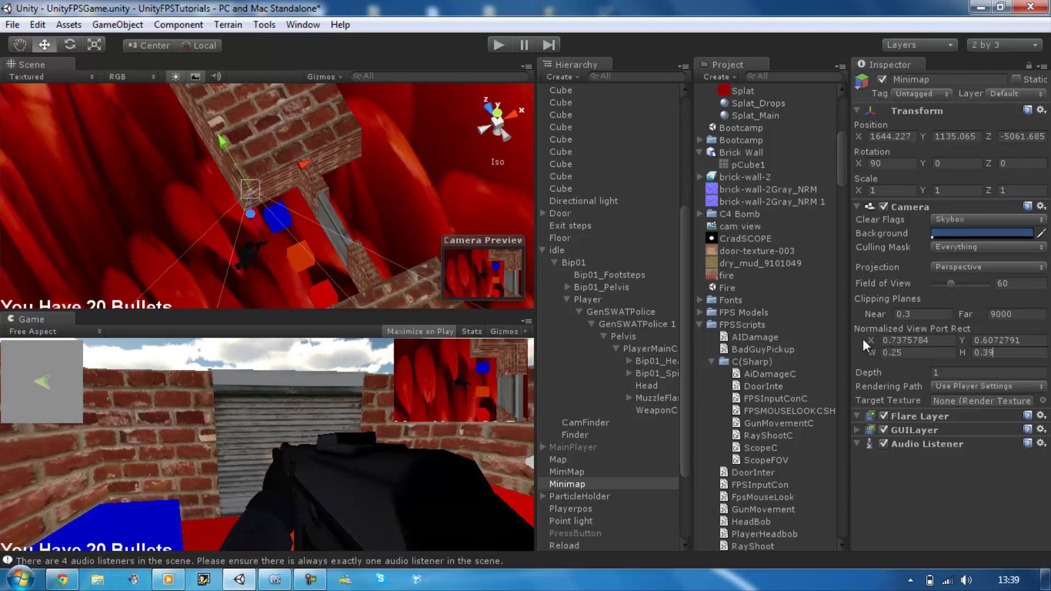
# Narrow the Minimap camera's viewport rectangle to a width of 0.2, keeping its Y offset at about 0.61
pyautogui.moveTo(868, 340)
pyautogui.mouseDown()
pyautogui.moveTo(849, 336)
pyautogui.moveTo(870, 340)
pyautogui.mouseUp()
pyautogui.click(962, 341)
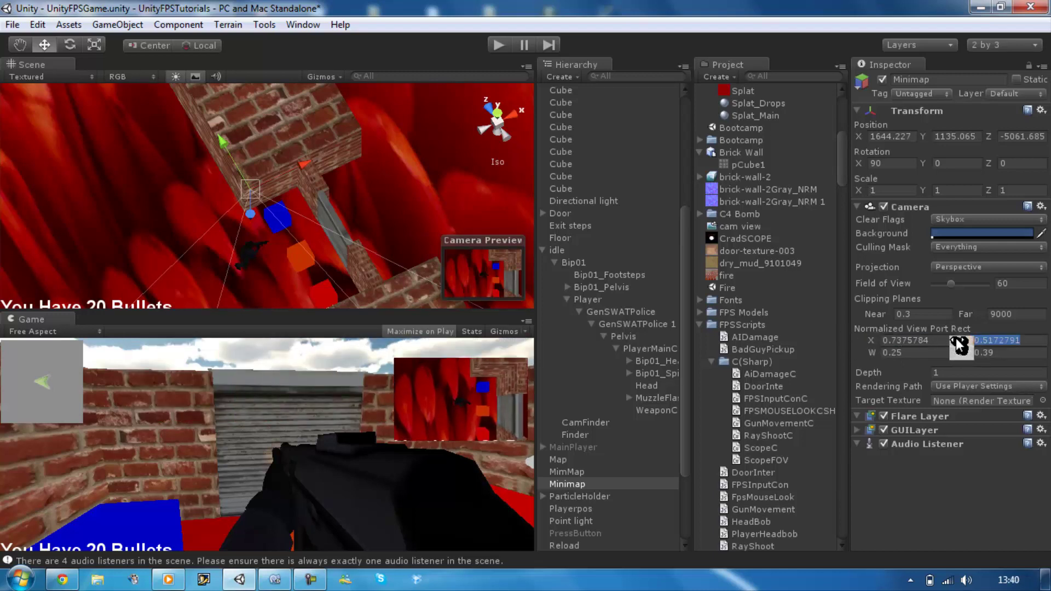
pyautogui.click(875, 354)
pyautogui.moveTo(874, 353); pyautogui.dragTo(944, 357)
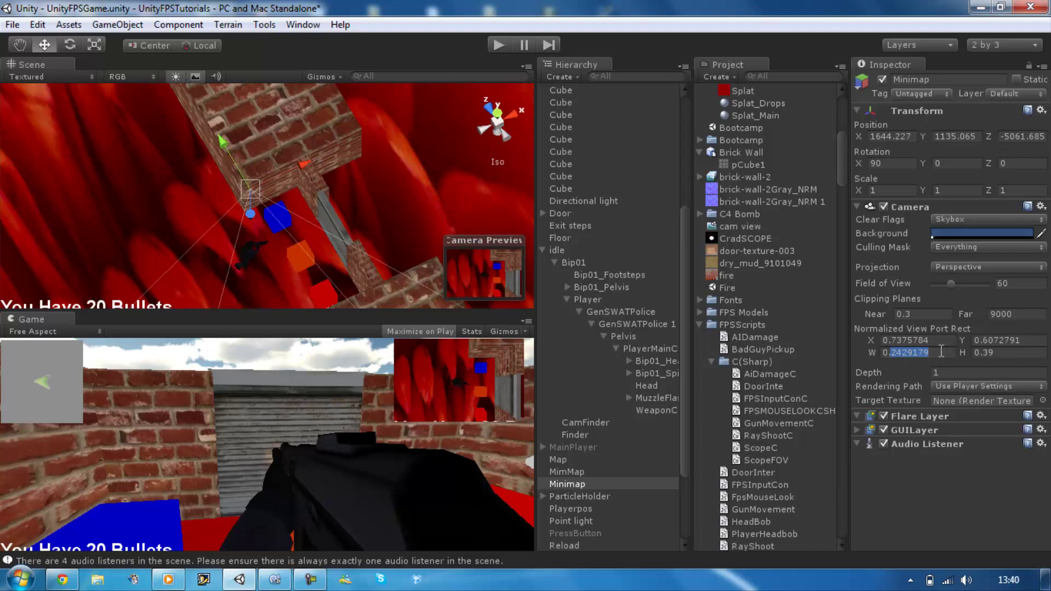
pyautogui.write('3')
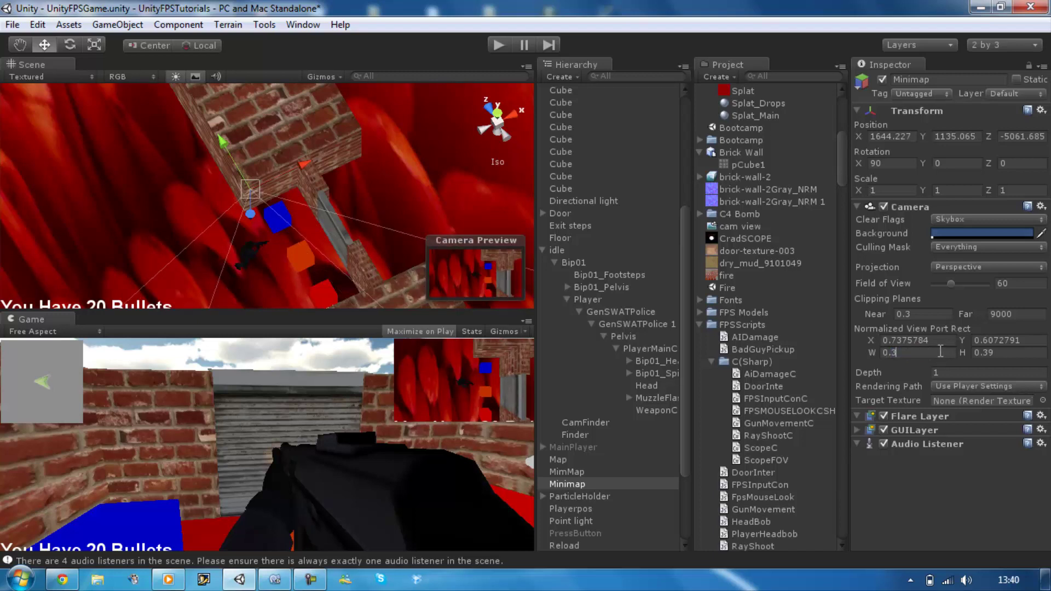
pyautogui.press('BackSpace')
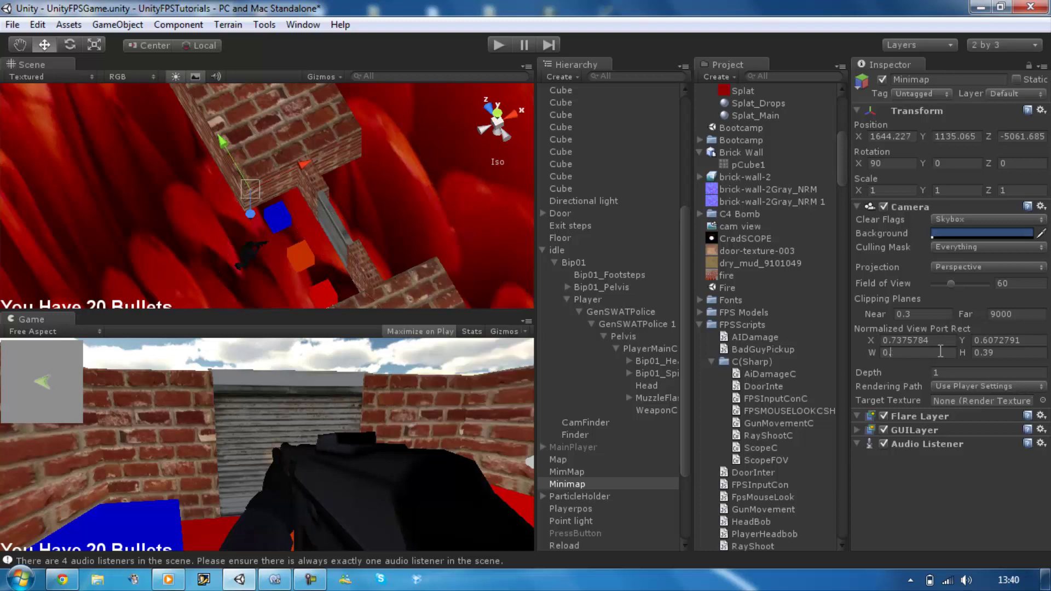
pyautogui.write('2')
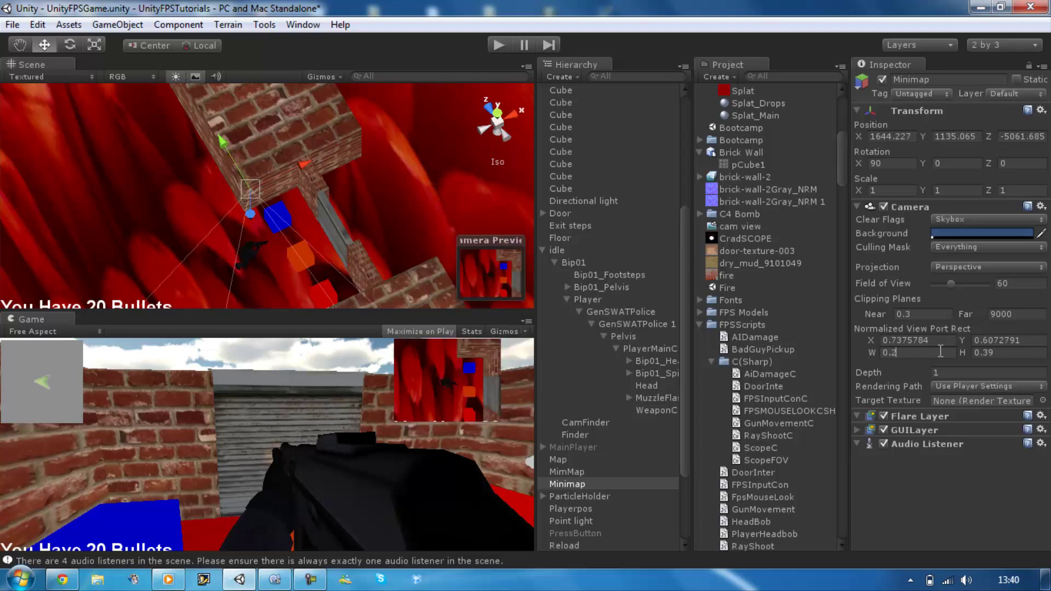
# Set the X offset of the Minimap camera's viewport rectangle to 0.79
pyautogui.click(871, 341)
pyautogui.moveTo(872, 345)
pyautogui.mouseDown()
pyautogui.moveTo(930, 345)
pyautogui.moveTo(891, 344)
pyautogui.mouseUp()
pyautogui.click(933, 344)
pyautogui.hotkey('shift', 'End')
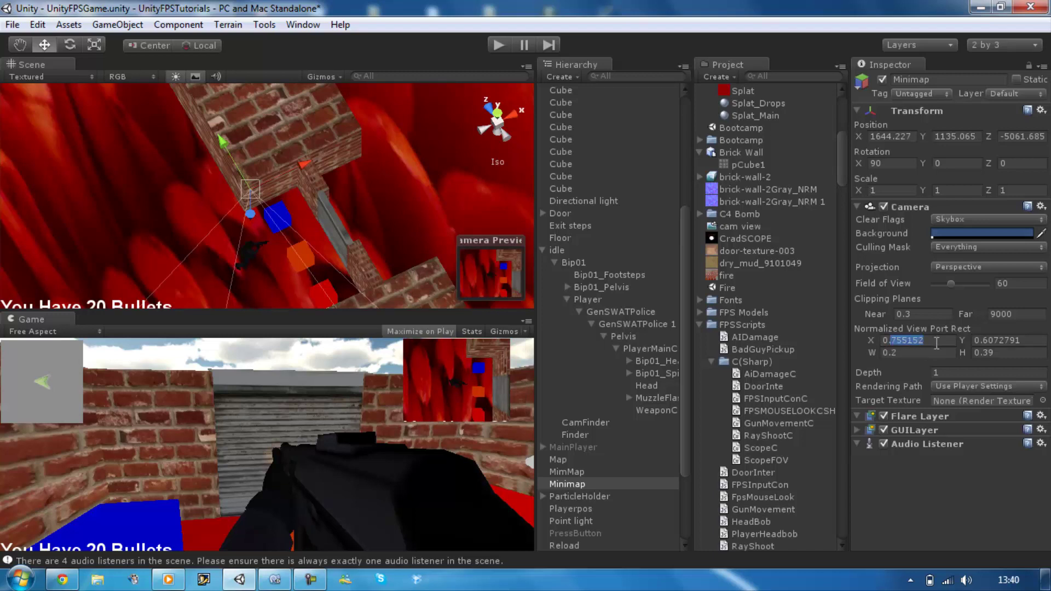
pyautogui.write('8')
pyautogui.press('BackSpace')
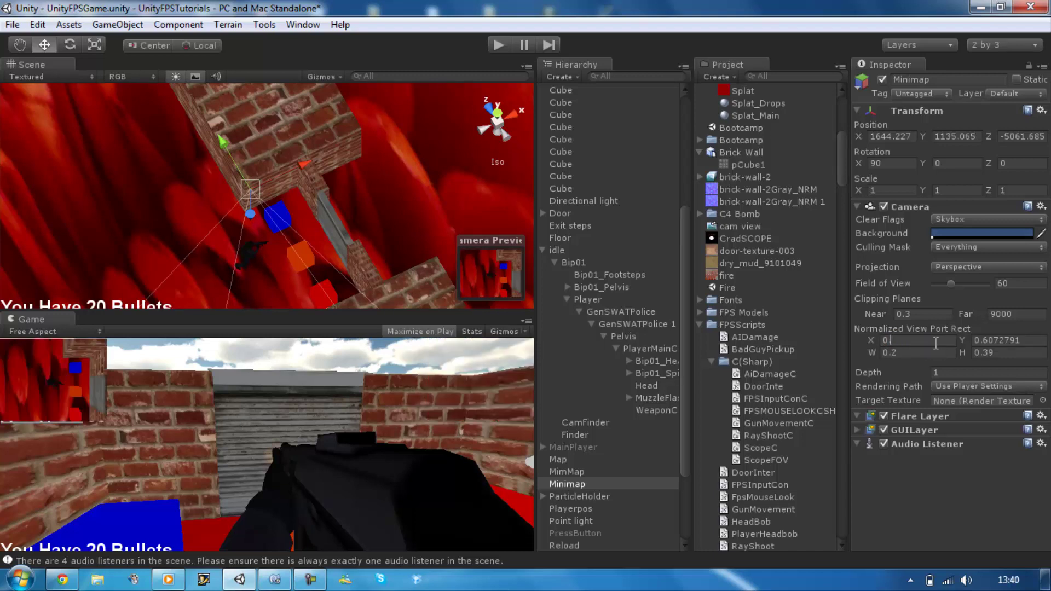
pyautogui.write('79')
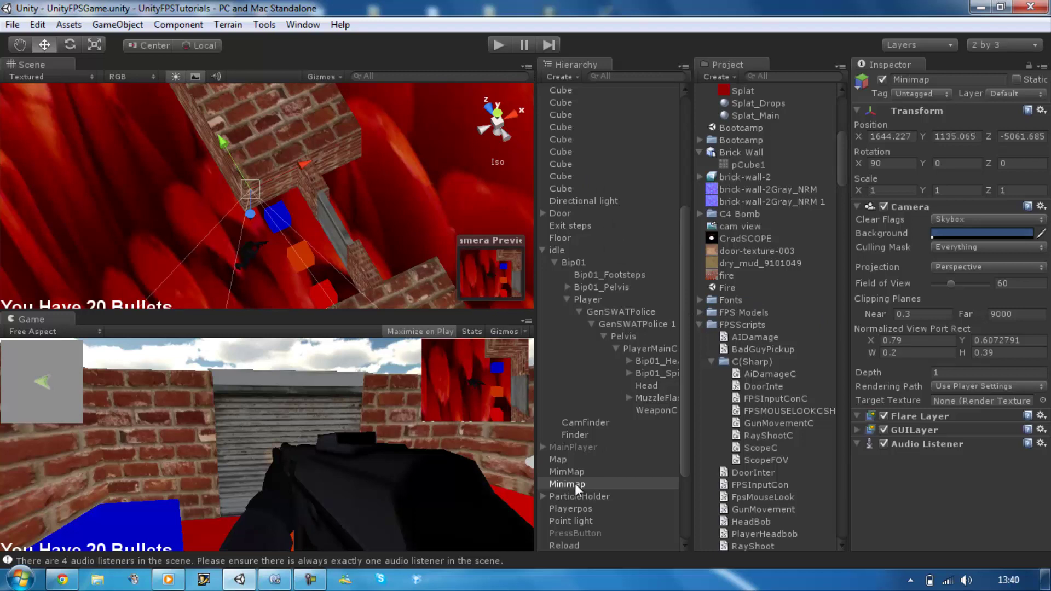
# Make the Minimap camera a child of the idle player object in the scene hierarchy
pyautogui.moveTo(574, 483); pyautogui.dragTo(557, 248)
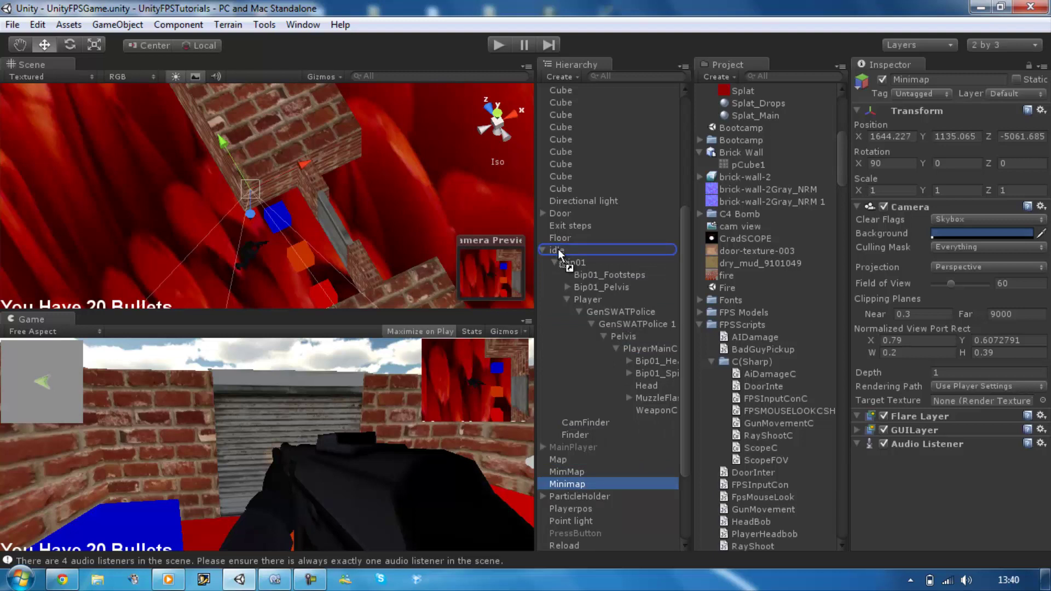
pyautogui.moveTo(557, 249); pyautogui.dragTo(557, 249)
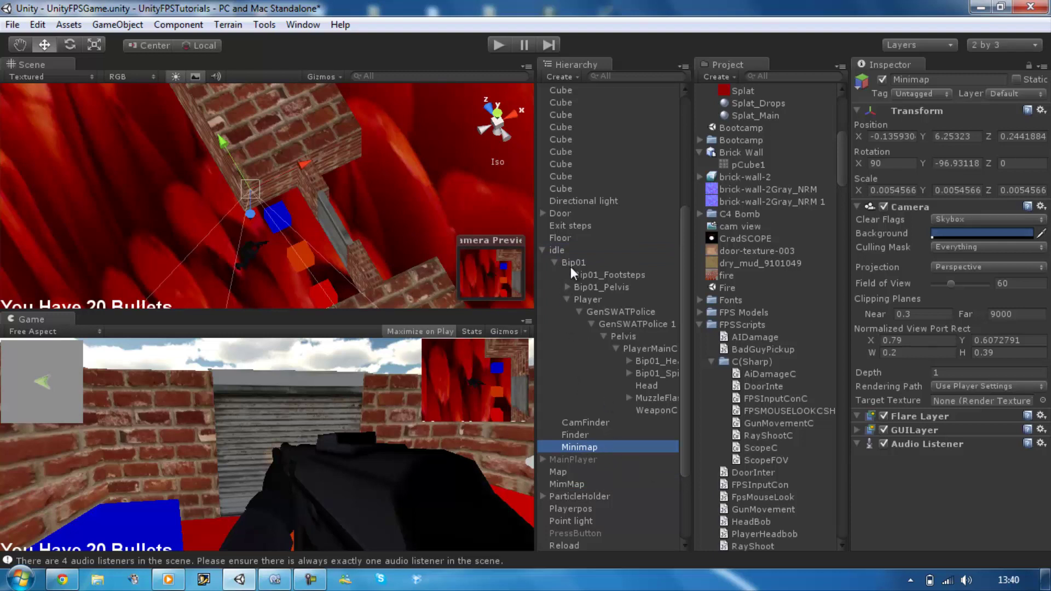
# Run the game and walk the player around the scene to test how the minimap follows and rotates, and stop playing
pyautogui.click(502, 46)
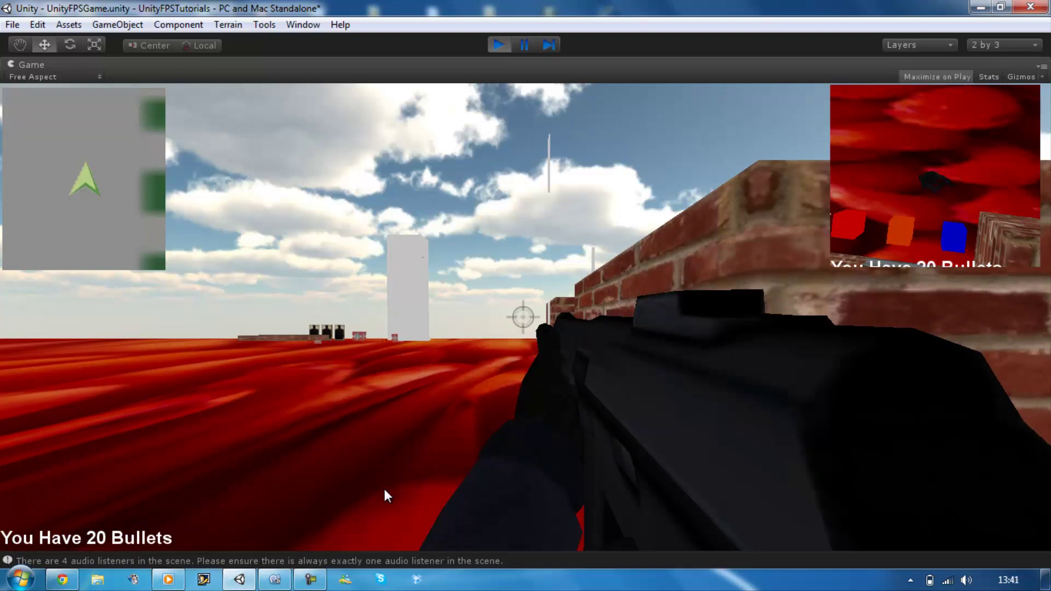
pyautogui.press('w')
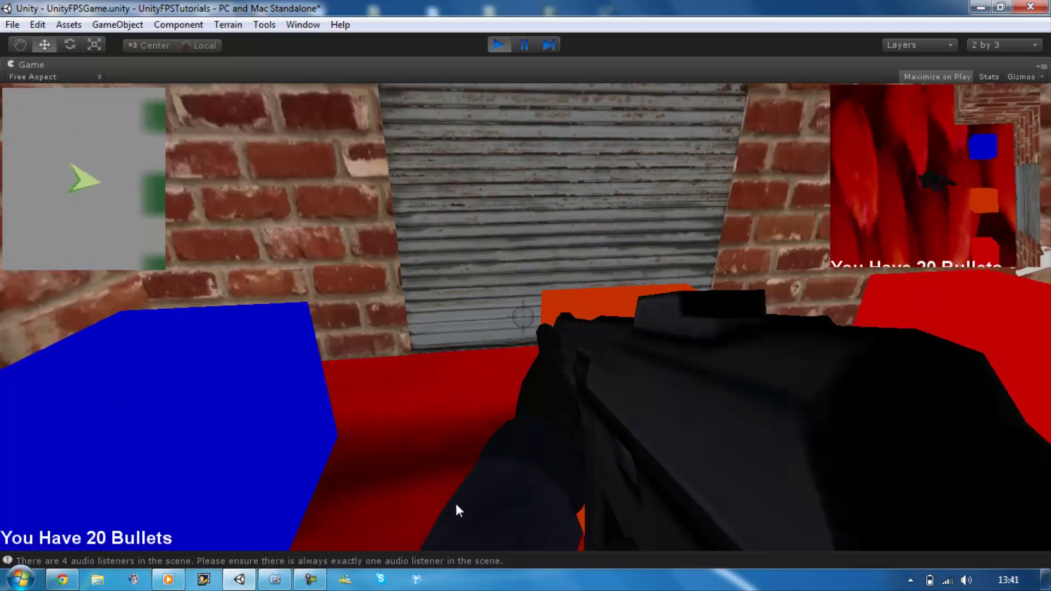
pyautogui.press('d')
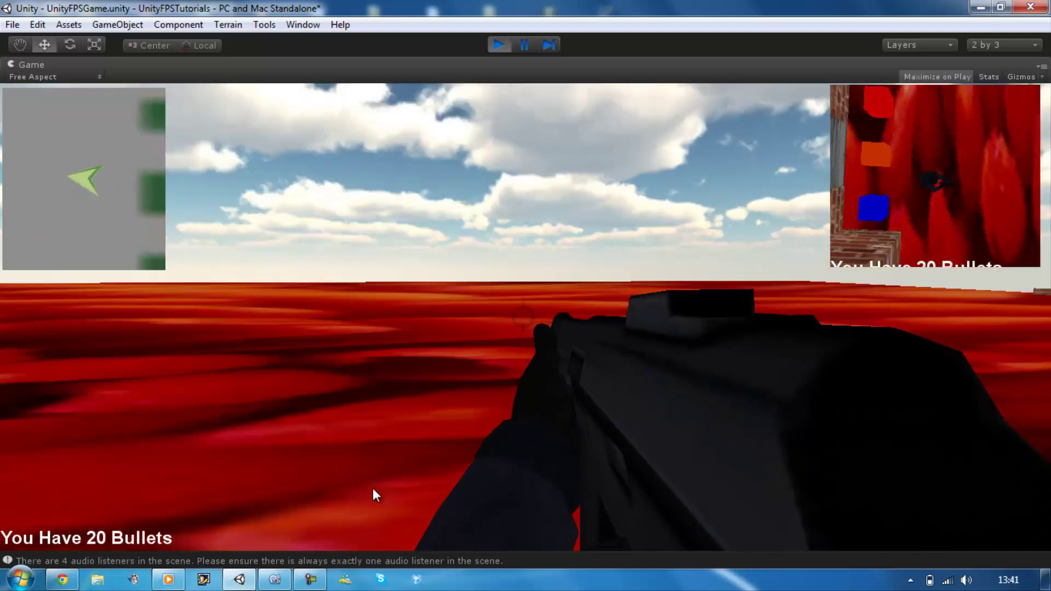
pyautogui.press('w')
pyautogui.press('w')
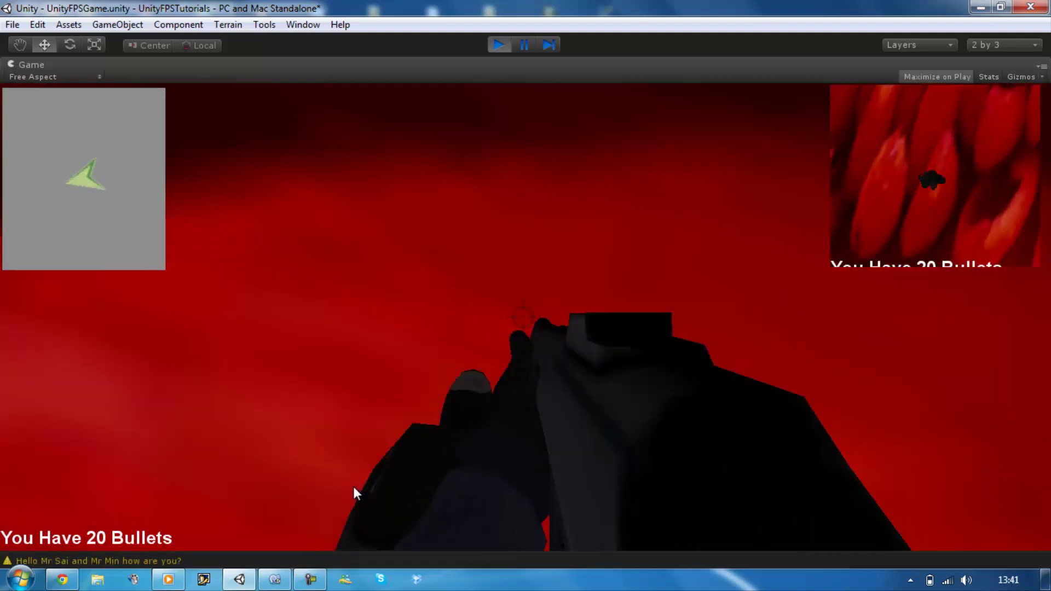
pyautogui.press('d')
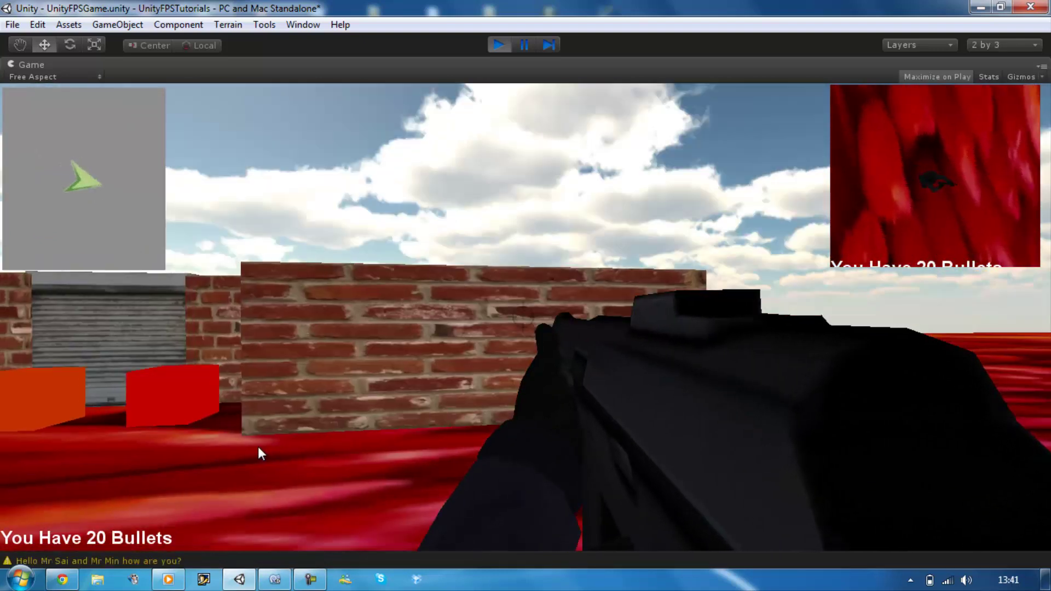
pyautogui.press('w')
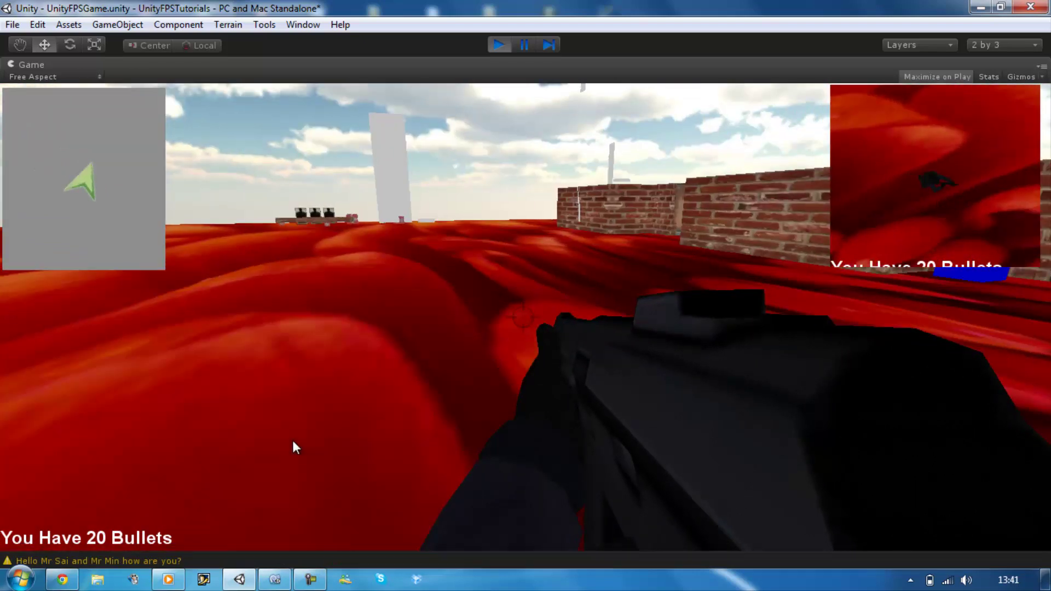
pyautogui.press('w')
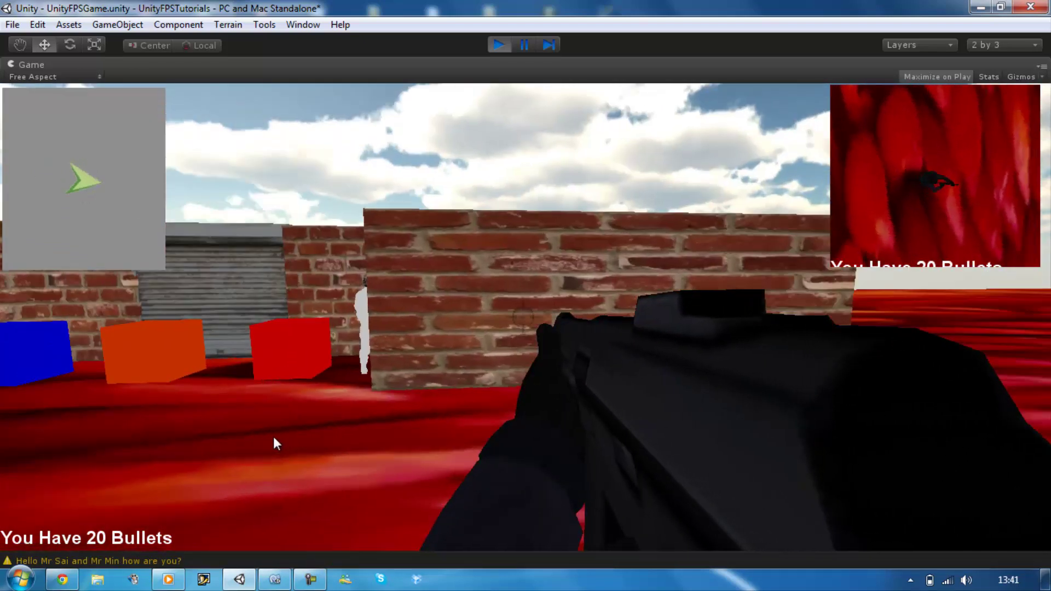
pyautogui.press('a')
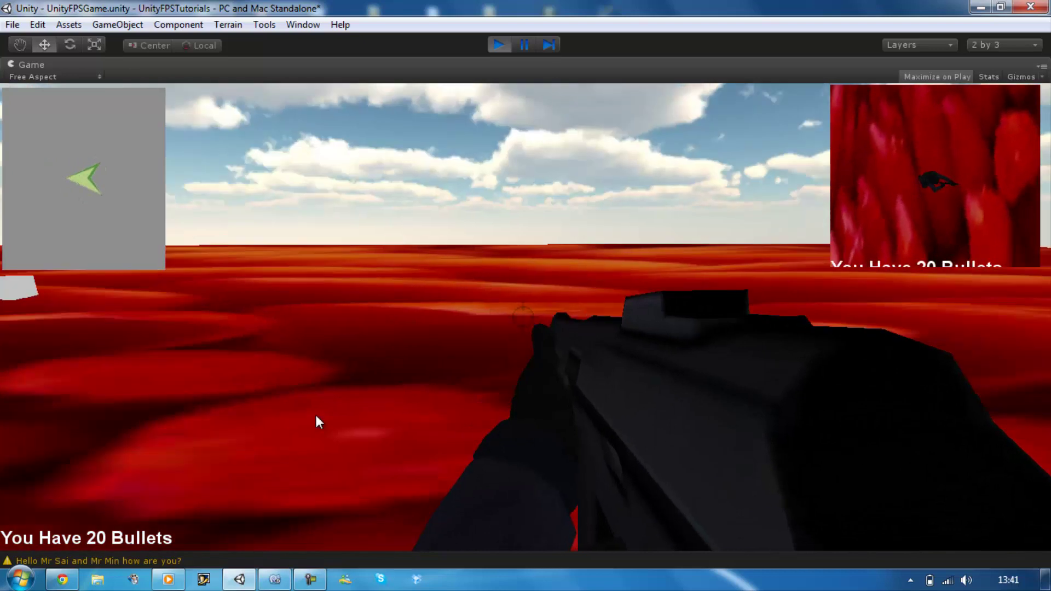
pyautogui.press('w')
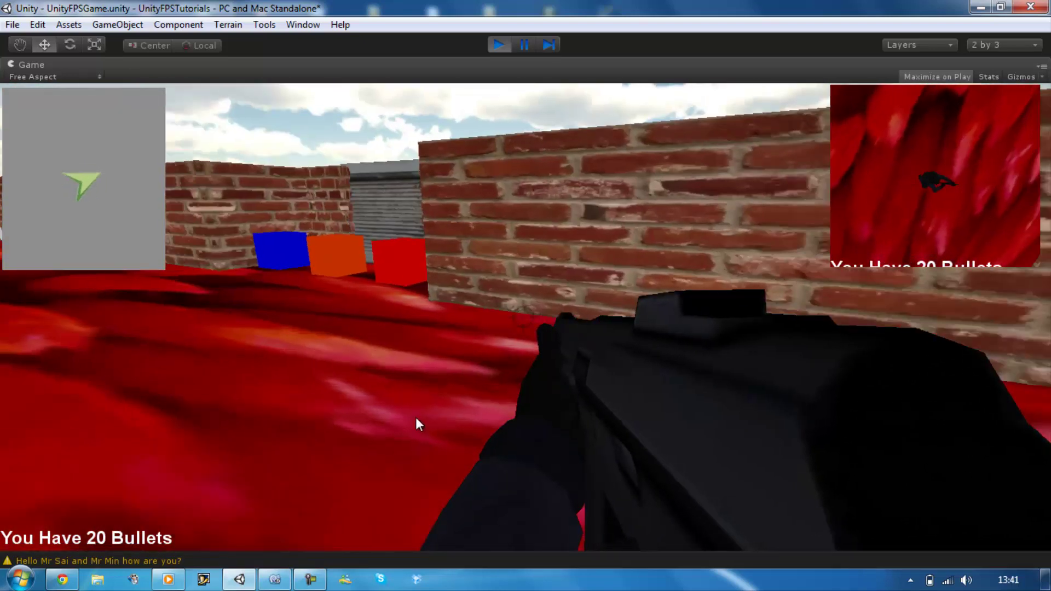
pyautogui.press('w')
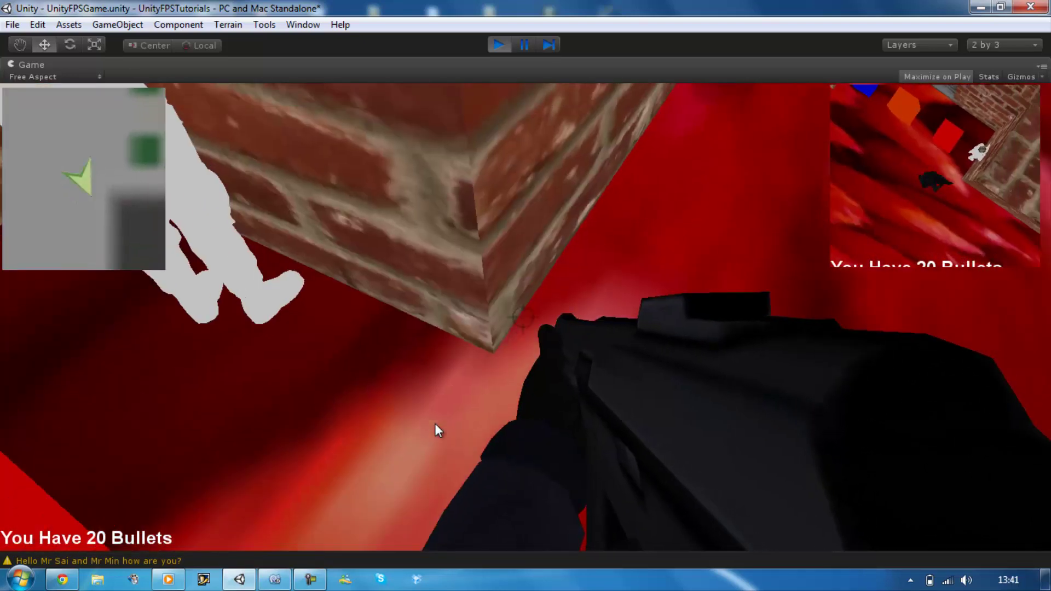
pyautogui.press('a')
pyautogui.press('s')
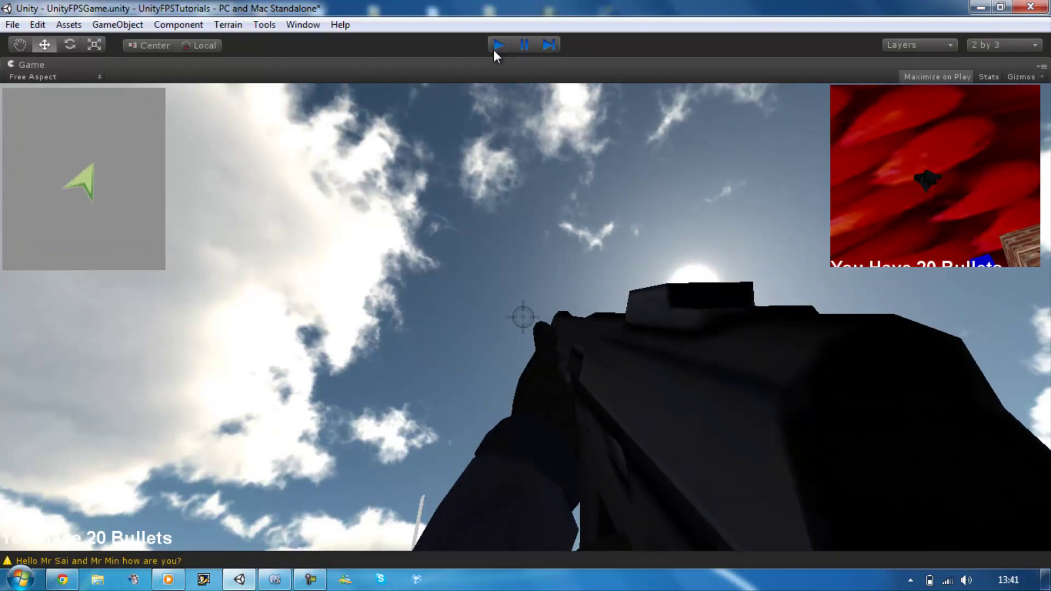
pyautogui.click(493, 50)
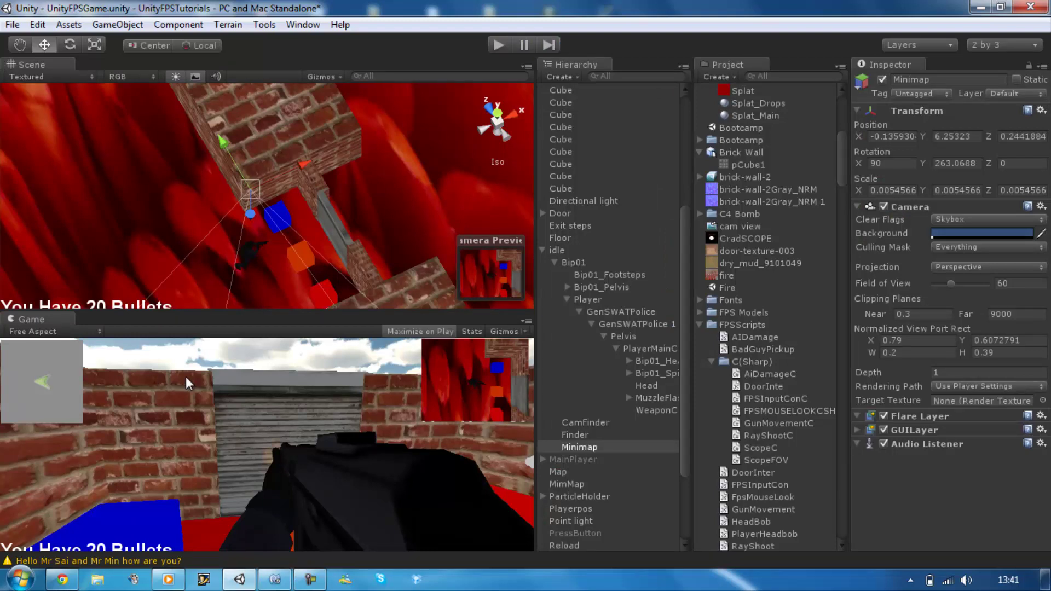
pyautogui.click(310, 579)
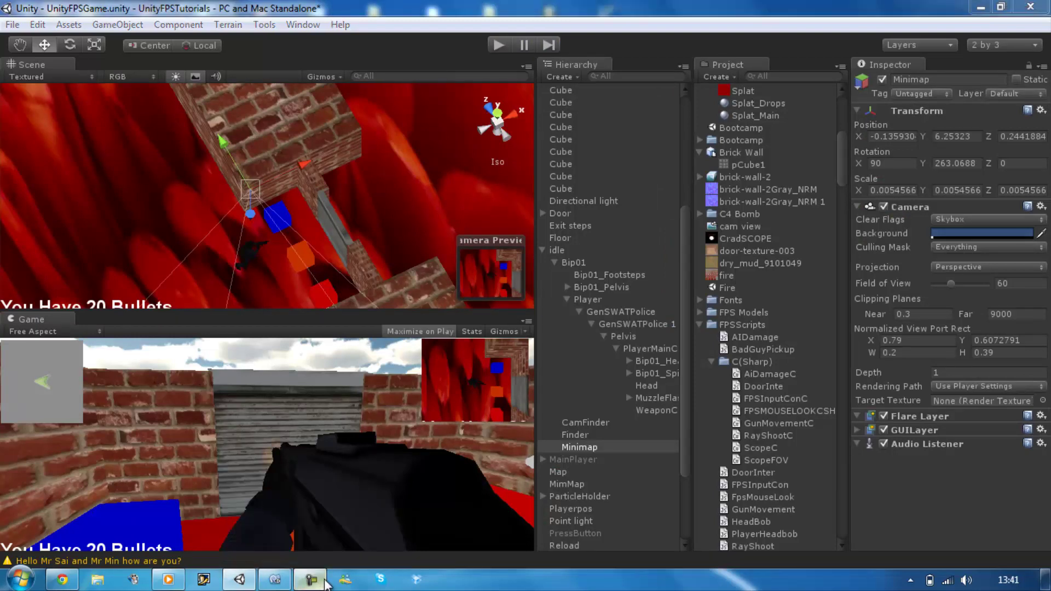